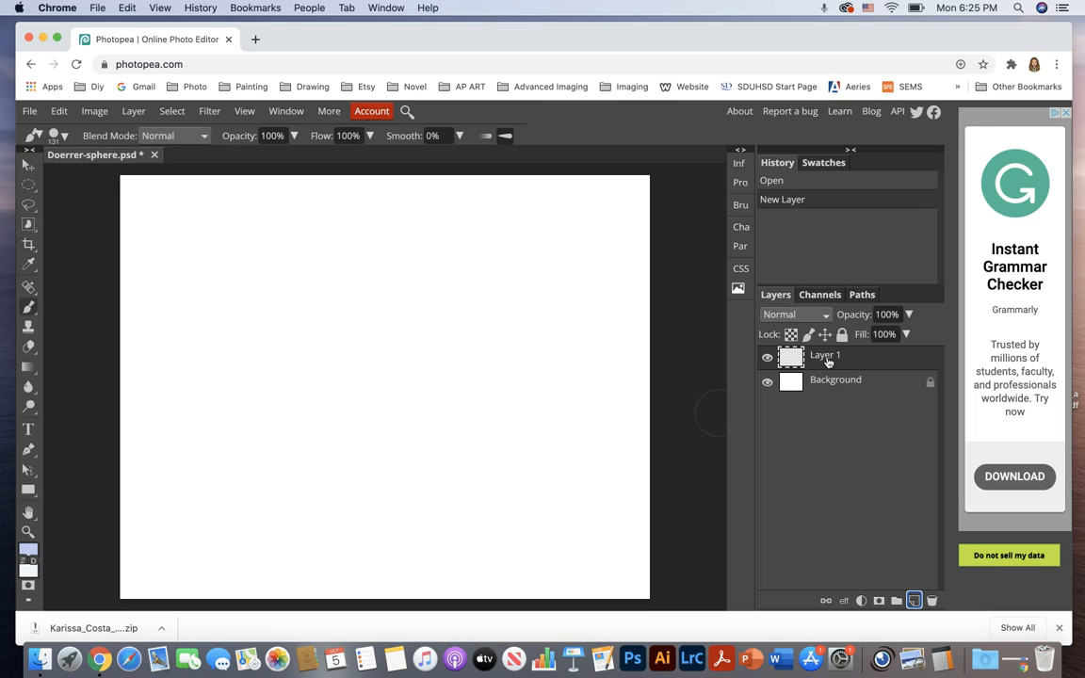
Rename the new empty layer above the background as "value scale"
{"action": "type", "text": "value scale"}
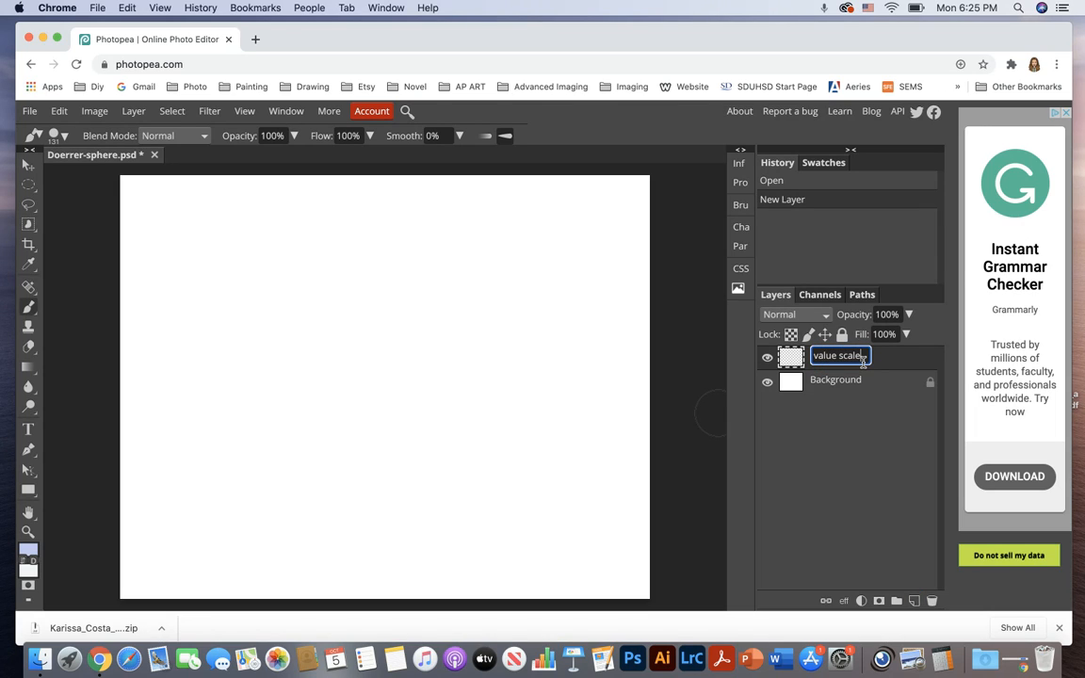
{"action": "key", "text": "Return"}
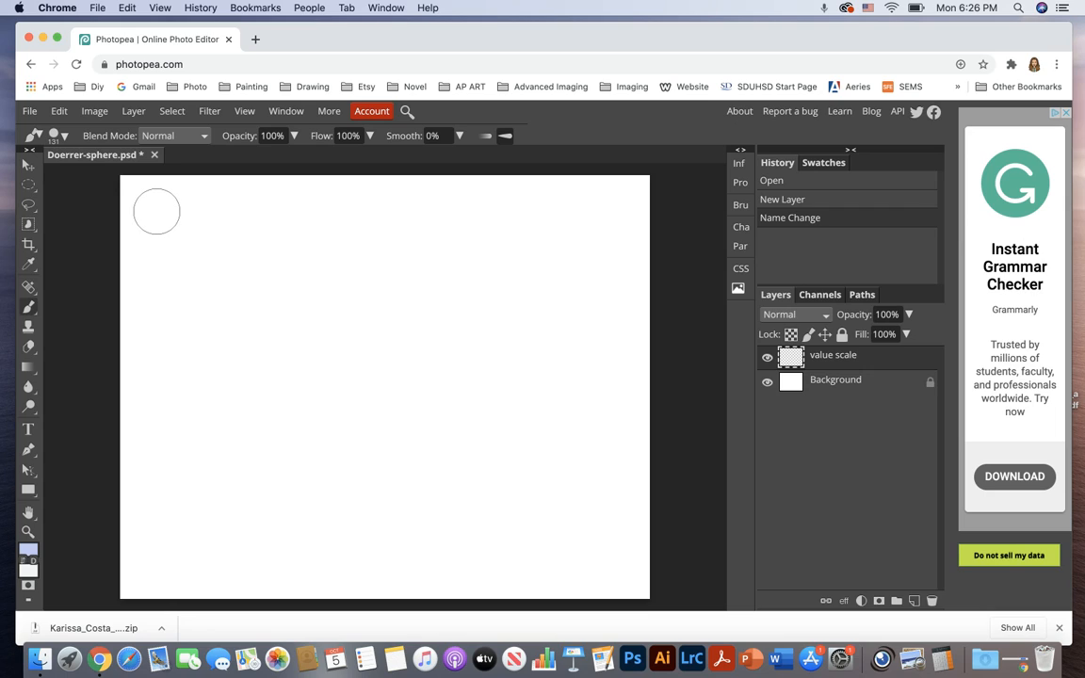
Set up the Brush tool with the Hard Mechanical 12 pixels preset enlarged to 113 px
{"action": "right_click", "coordinate": [29, 309]}
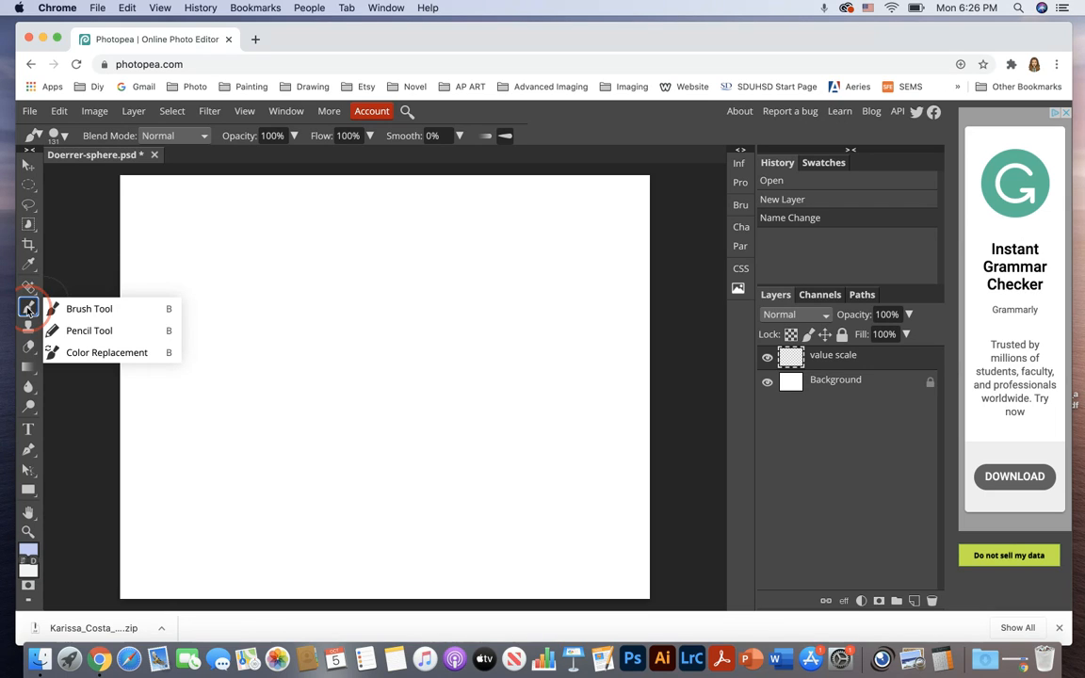
{"action": "left_click", "coordinate": [100, 309]}
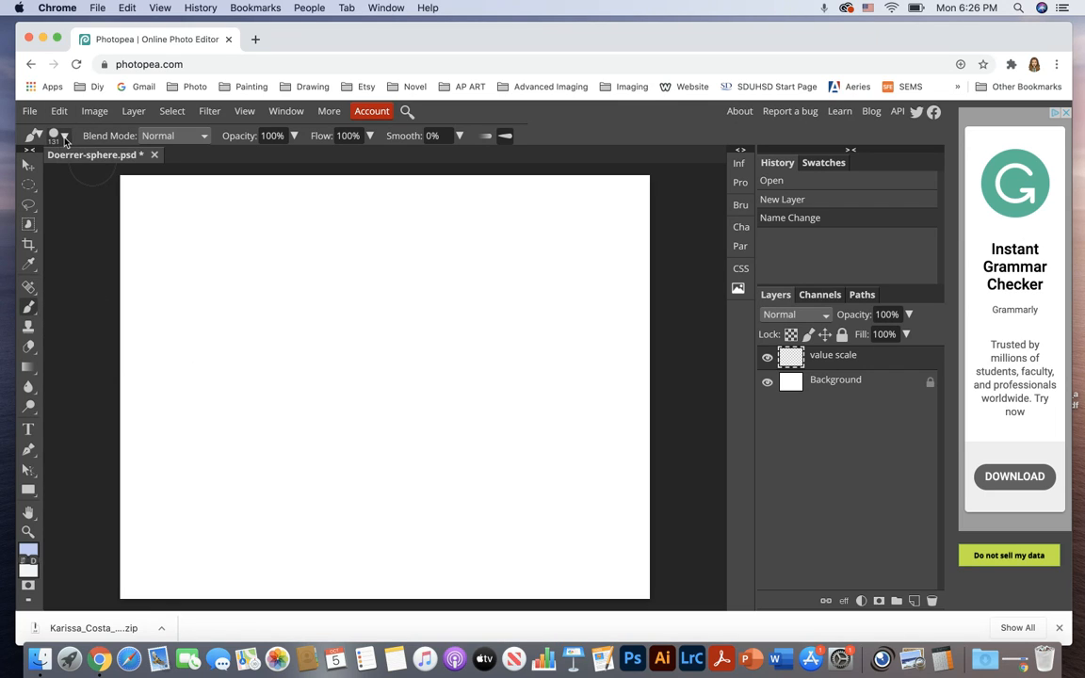
{"action": "left_click", "coordinate": [61, 137]}
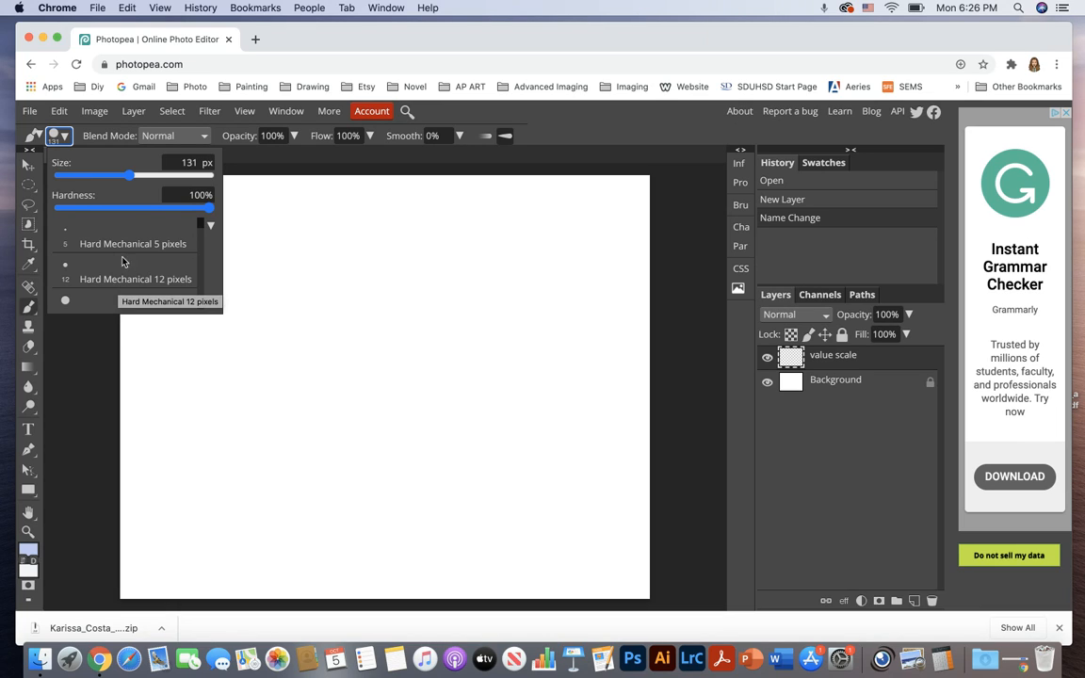
{"action": "left_click_drag", "start_coordinate": [129, 177], "coordinate": [107, 178]}
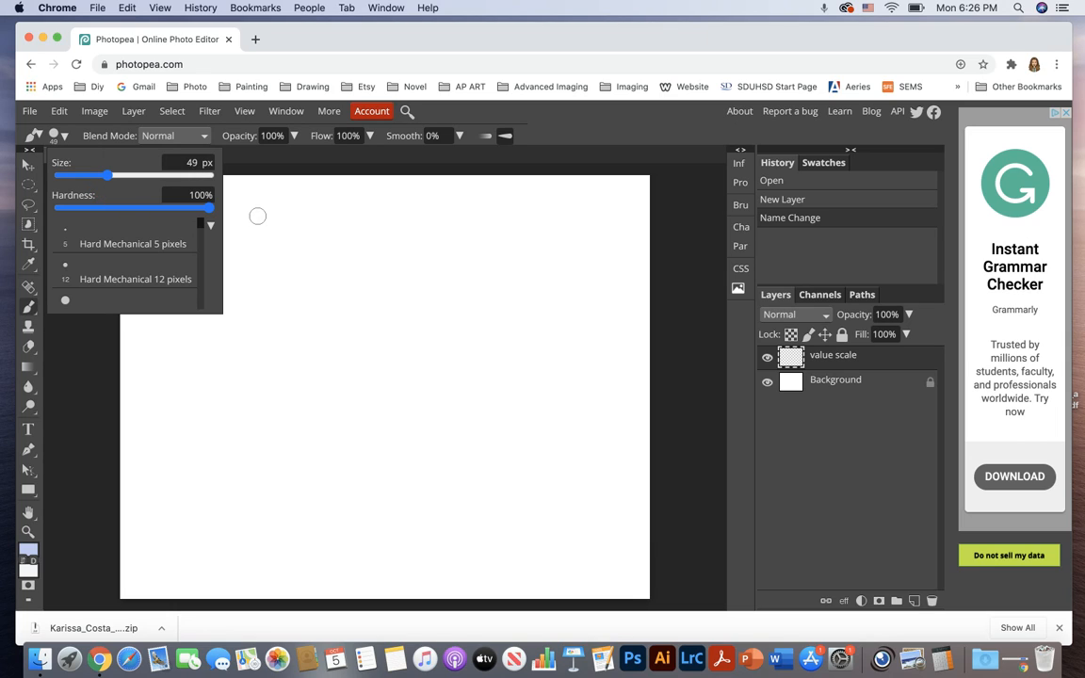
{"action": "left_click", "coordinate": [127, 185]}
{"action": "left_click", "coordinate": [129, 275]}
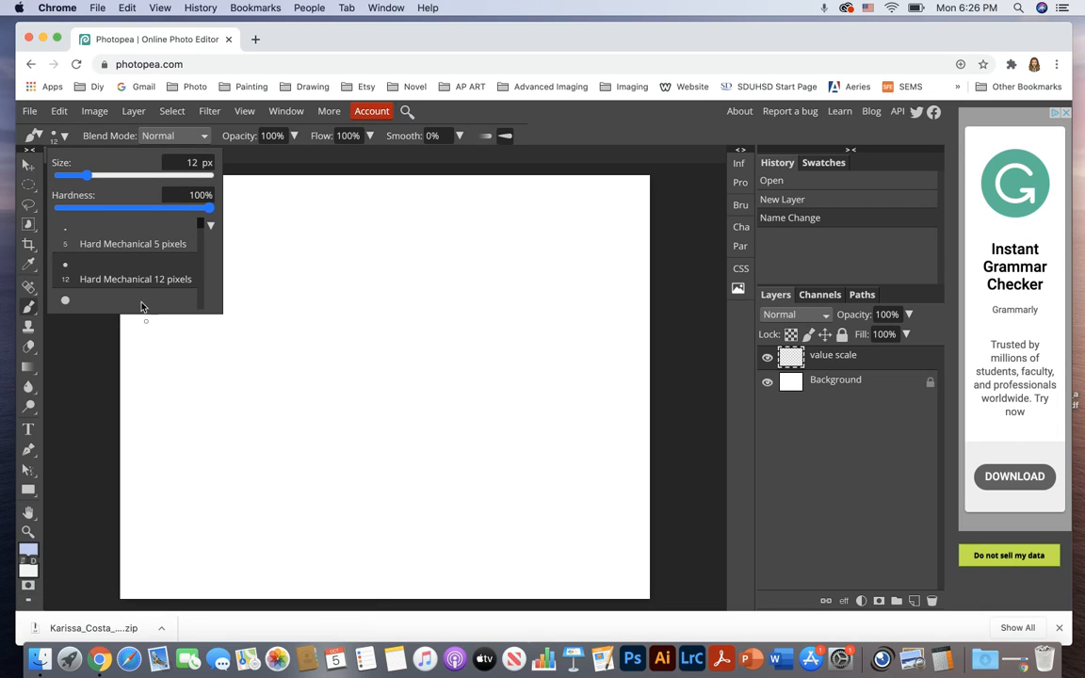
{"action": "left_click_drag", "start_coordinate": [87, 176], "coordinate": [127, 175]}
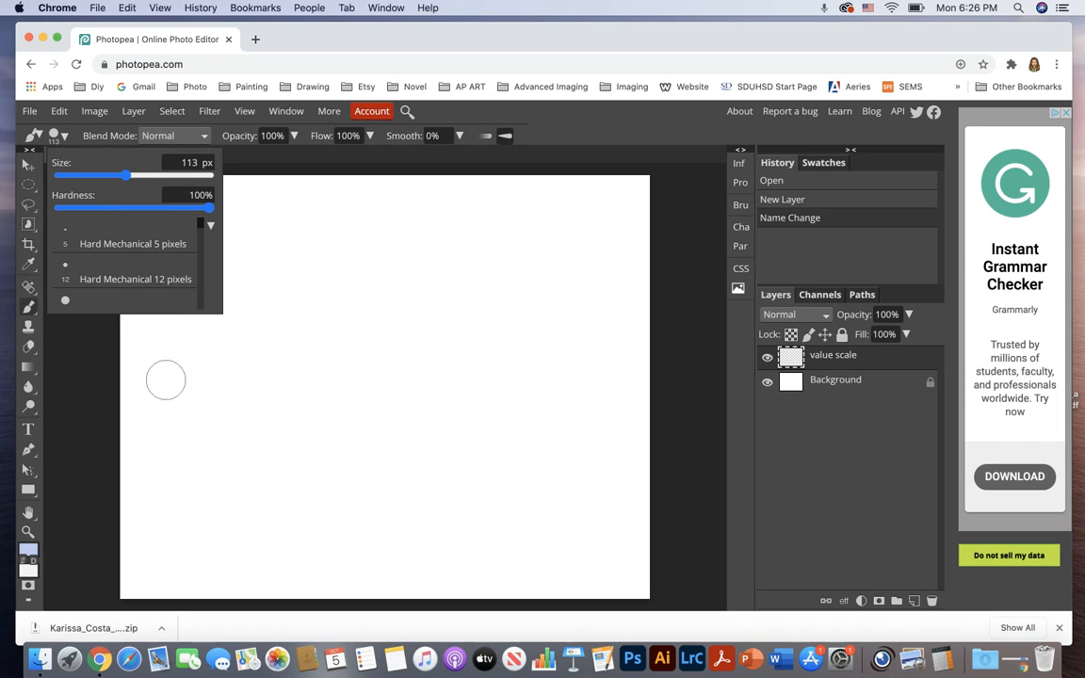
{"action": "left_click", "coordinate": [262, 157]}
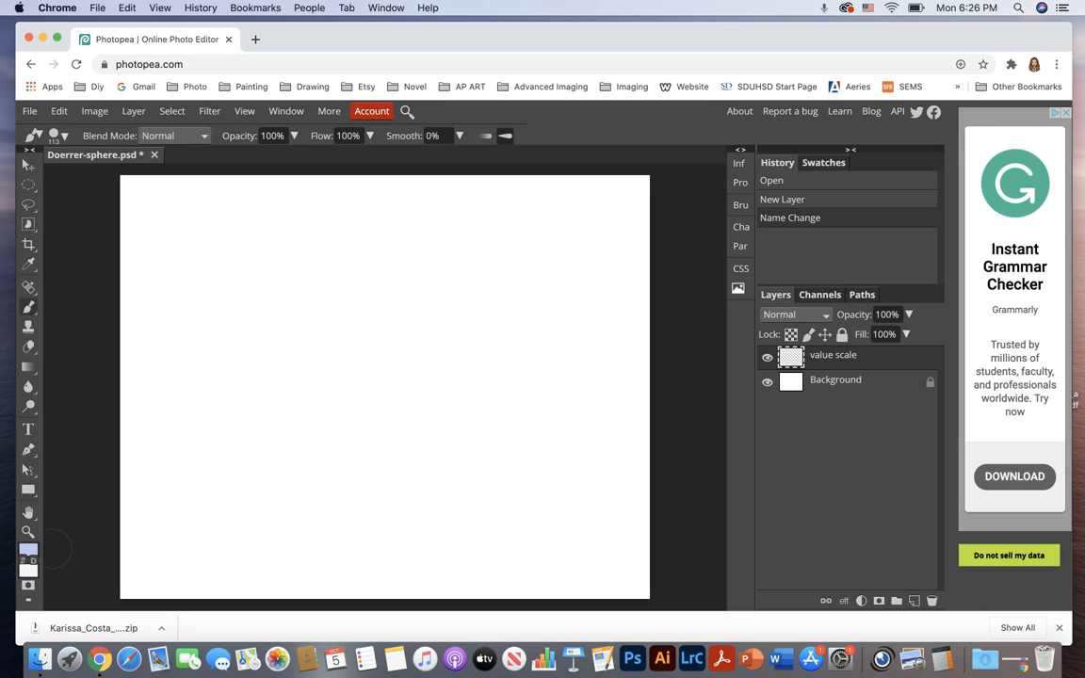
Set the foreground colour to saturated blue 0d42f3 and paint a single dot near the canvas's left edge, around mid-height
{"action": "left_click", "coordinate": [28, 551]}
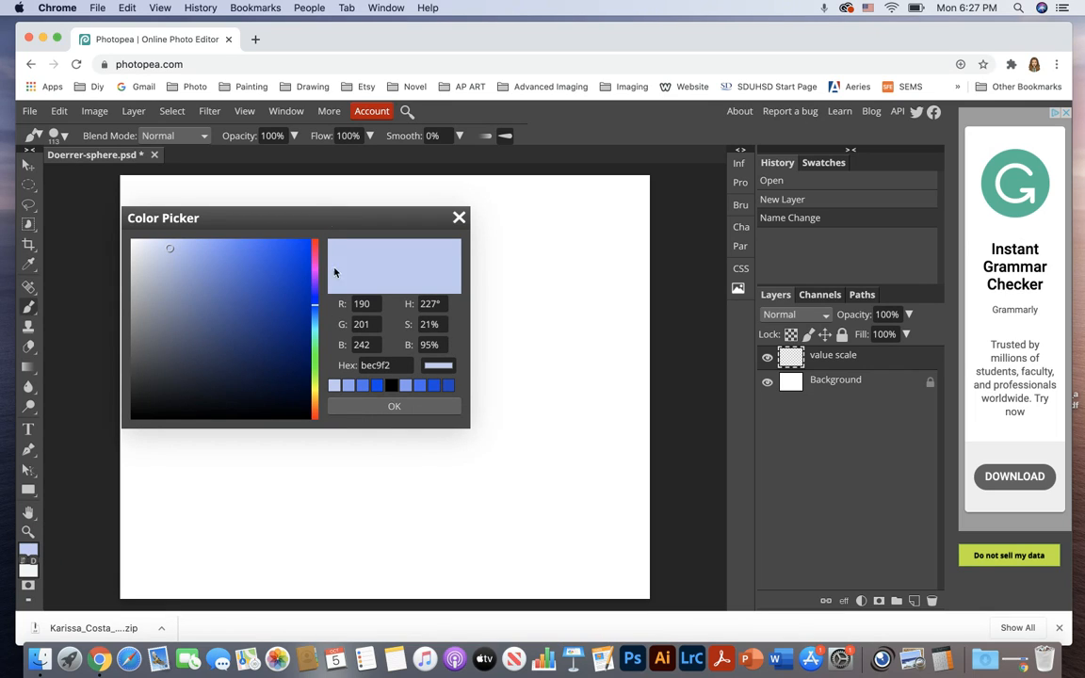
{"action": "left_click", "coordinate": [315, 353]}
{"action": "left_click", "coordinate": [316, 379]}
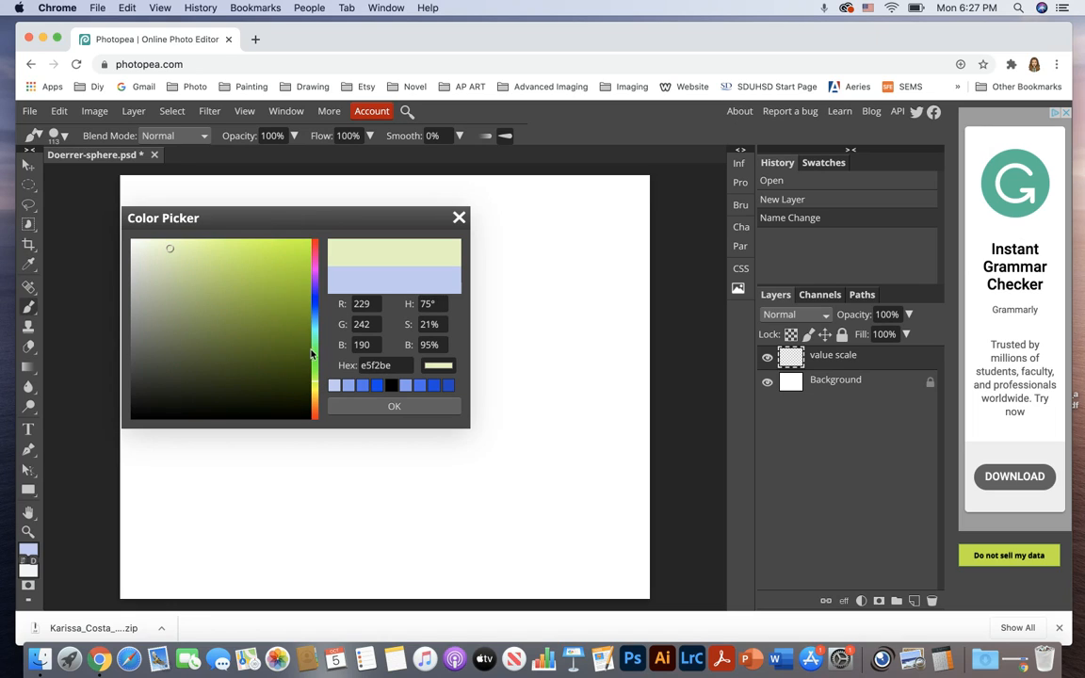
{"action": "left_click", "coordinate": [315, 302]}
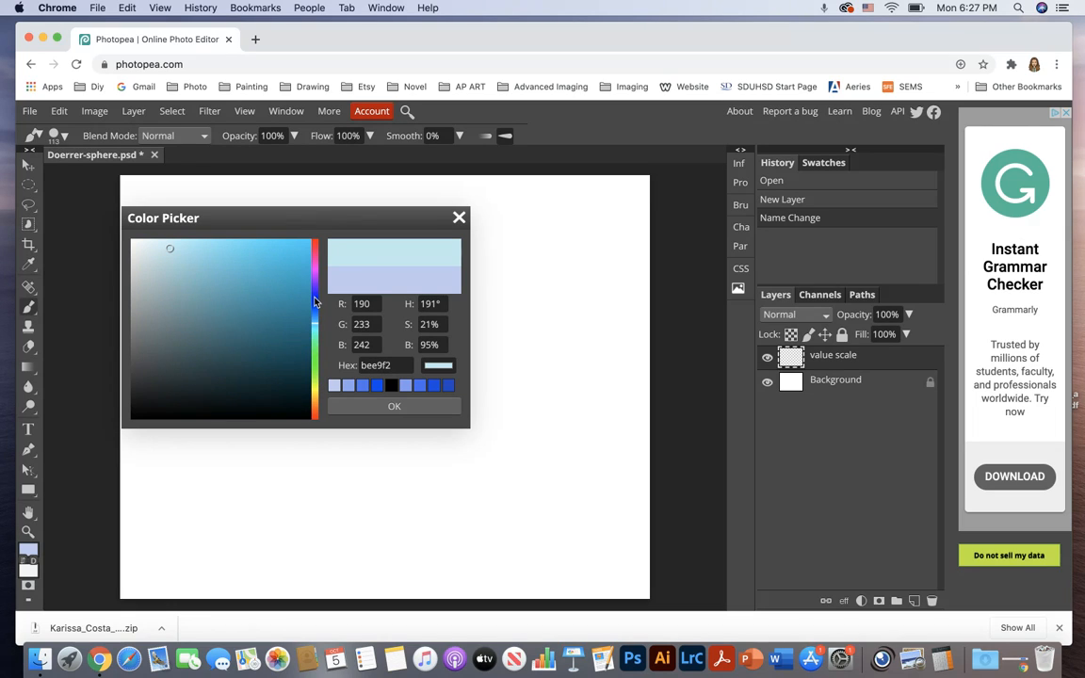
{"action": "left_click", "coordinate": [314, 310]}
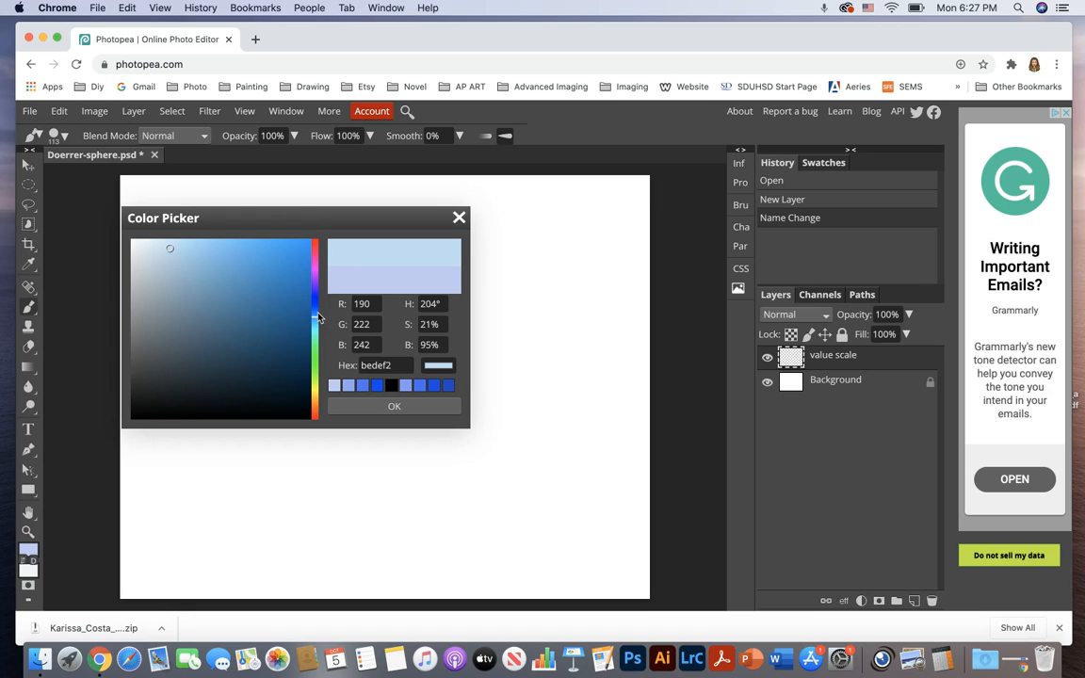
{"action": "left_click_drag", "start_coordinate": [318, 317], "coordinate": [315, 315]}
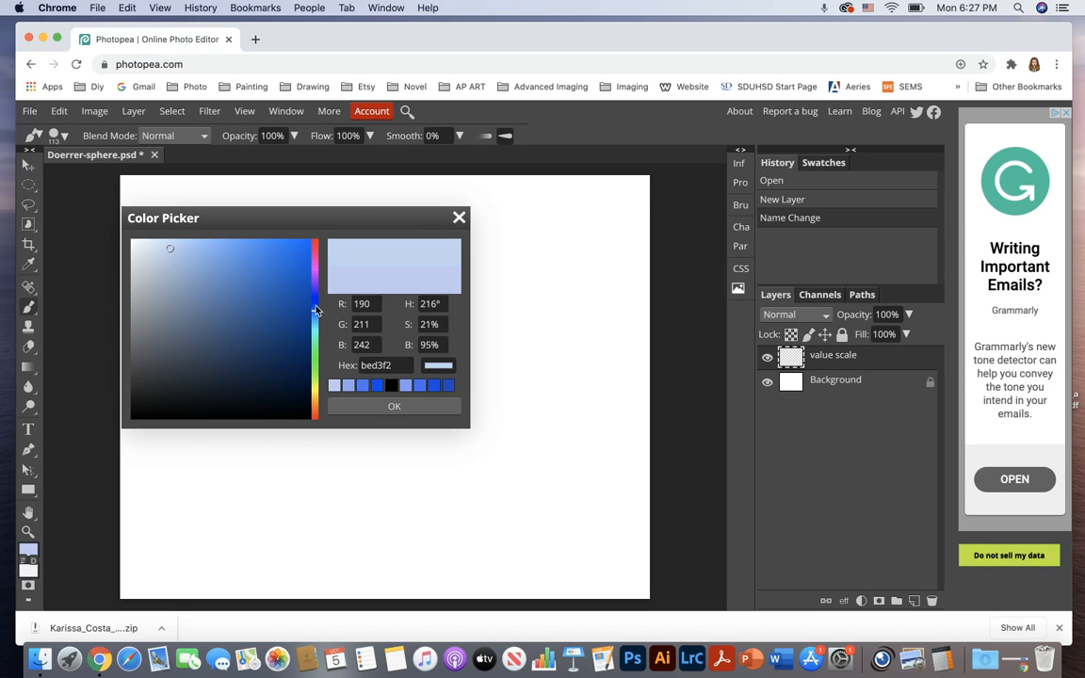
{"action": "left_click", "coordinate": [314, 307]}
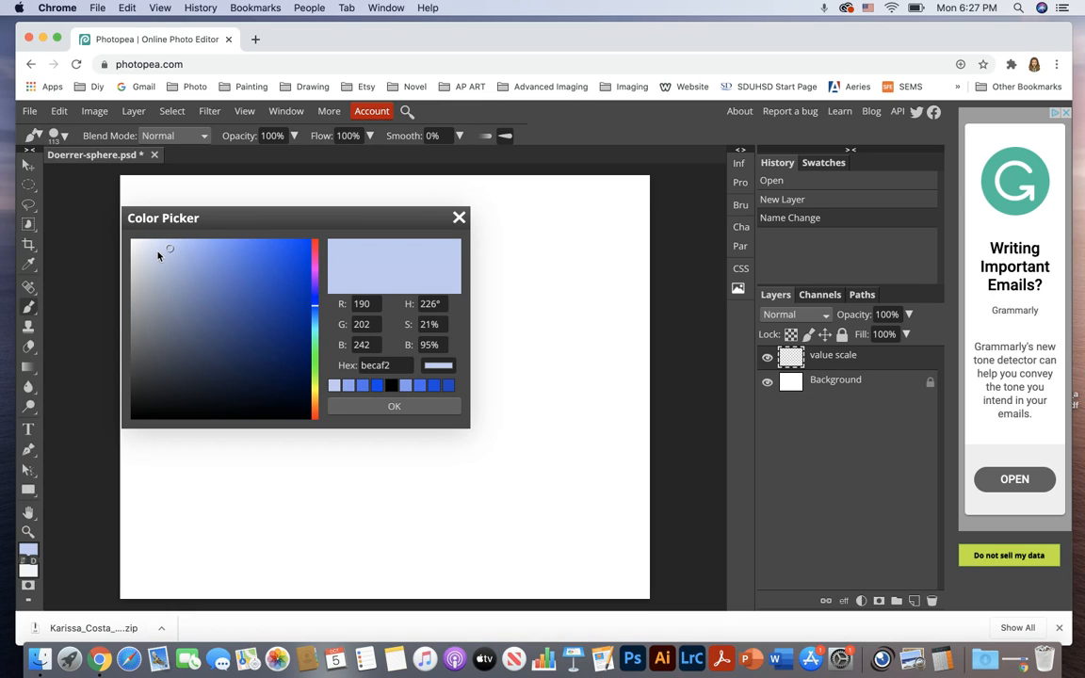
{"action": "left_click", "coordinate": [302, 248]}
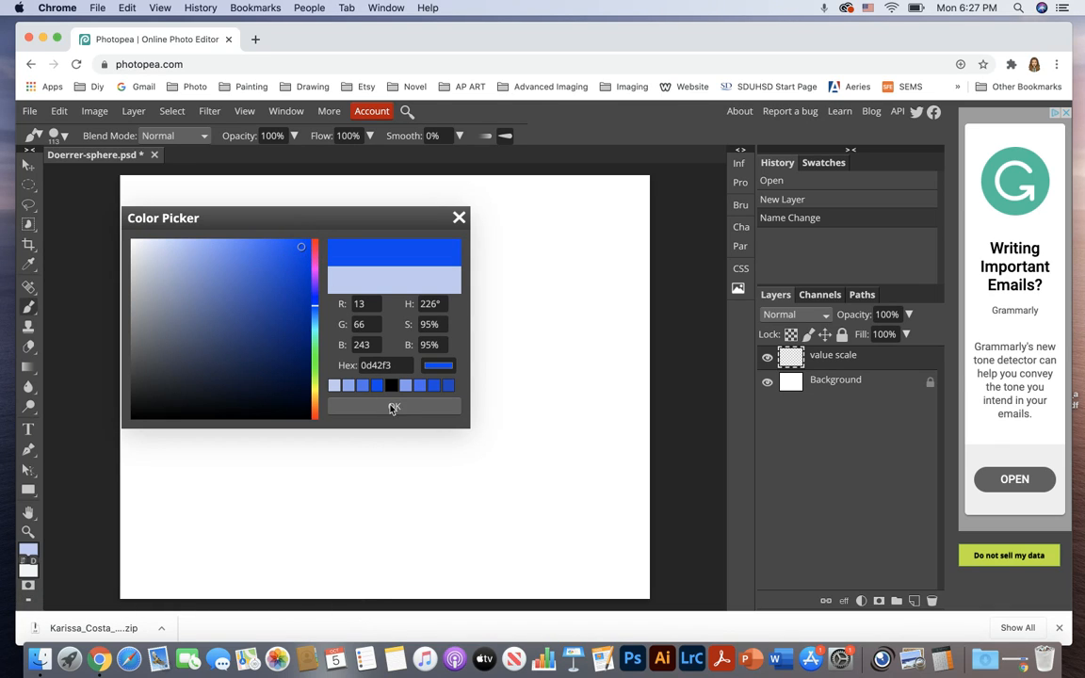
{"action": "left_click", "coordinate": [410, 407]}
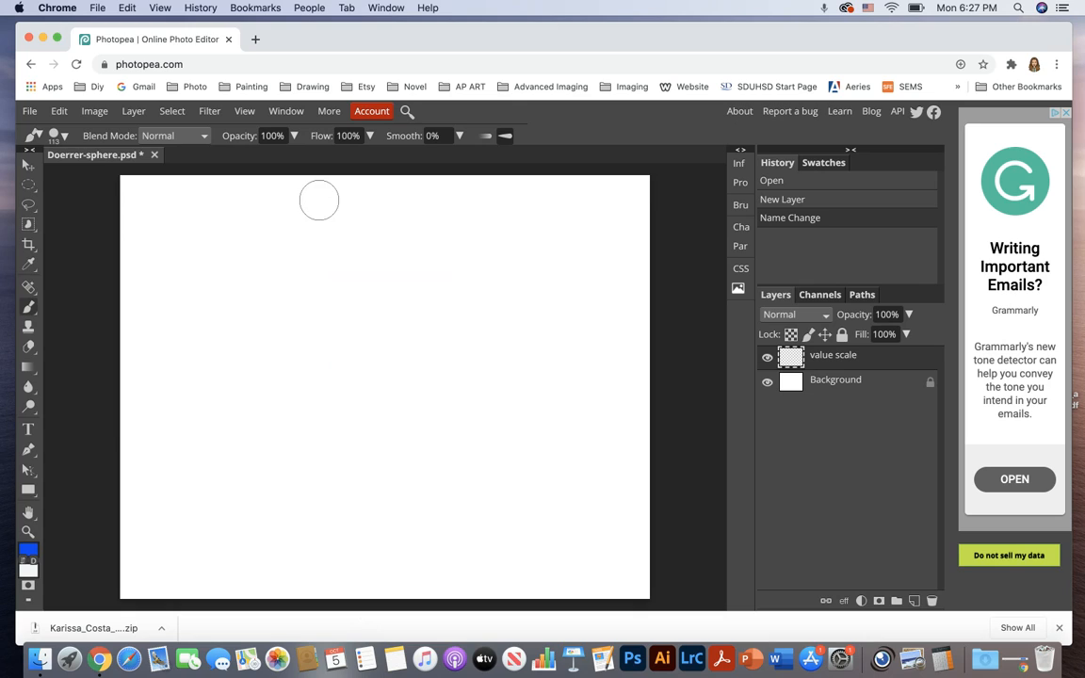
{"action": "left_click", "coordinate": [146, 385]}
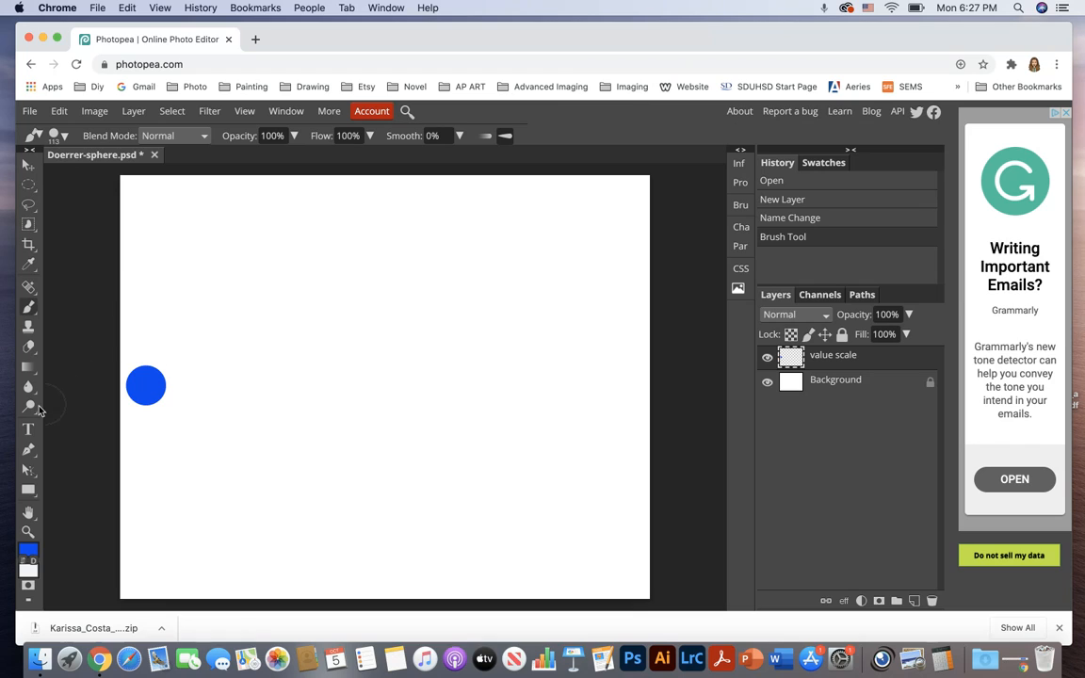
Change the foreground colour to the slightly lighter blue 3c66f5 and paint a dot directly above the first one
{"action": "left_click", "coordinate": [30, 553]}
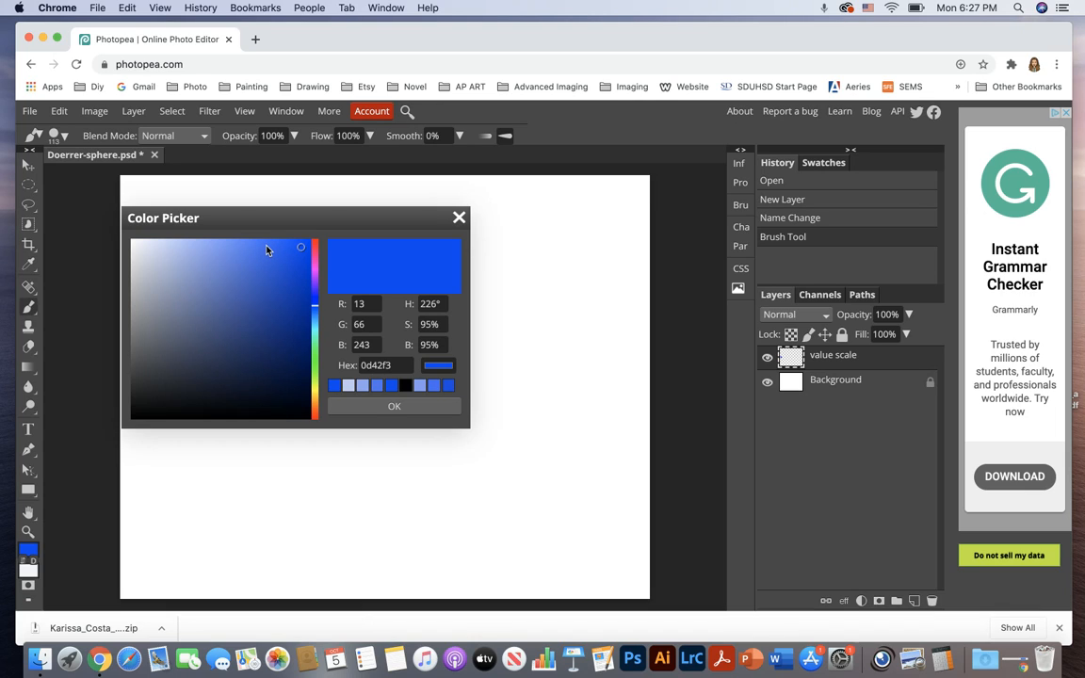
{"action": "left_click", "coordinate": [266, 250]}
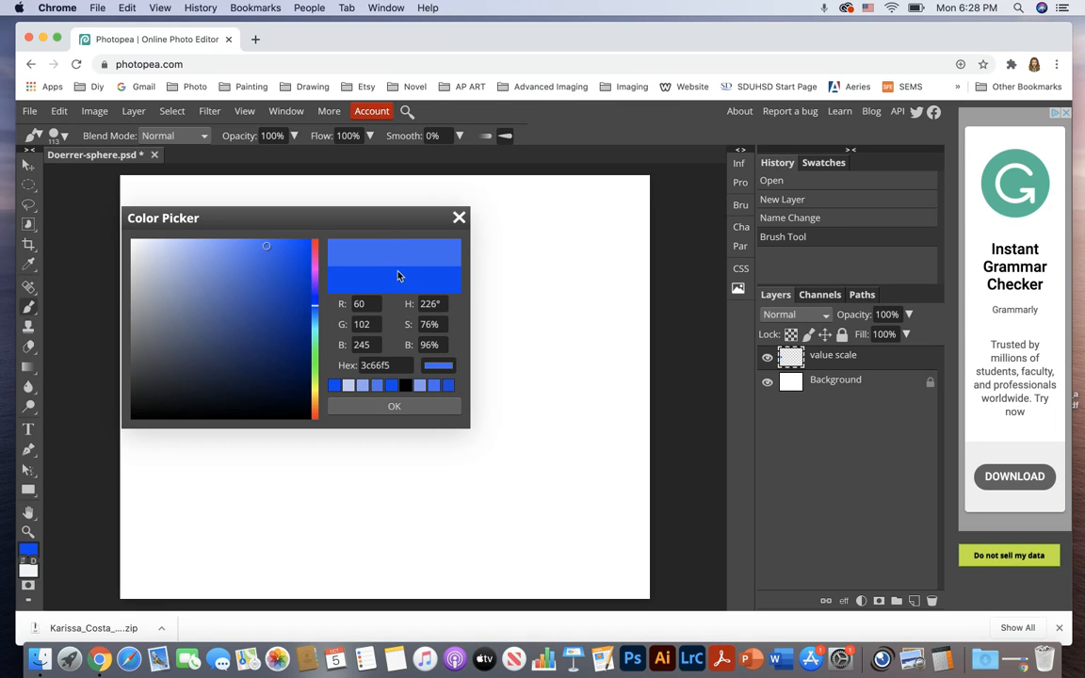
{"action": "left_click", "coordinate": [370, 407]}
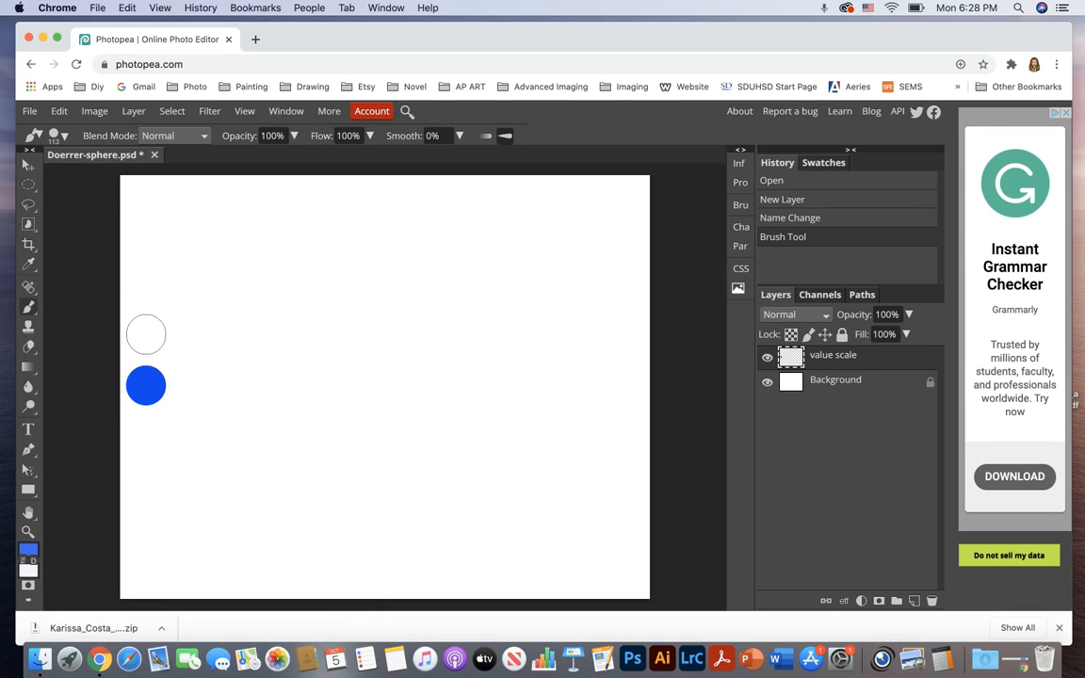
{"action": "left_click", "coordinate": [145, 344]}
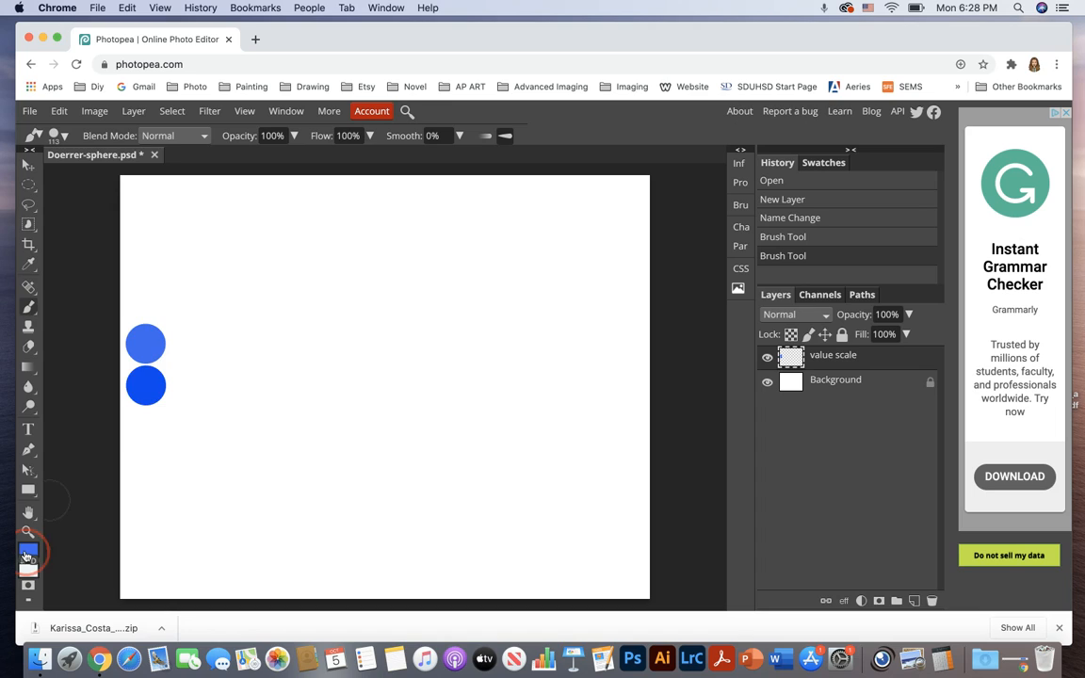
Change the foreground colour to medium blue 718ef4 and paint a third dot above the other two
{"action": "left_click", "coordinate": [26, 552]}
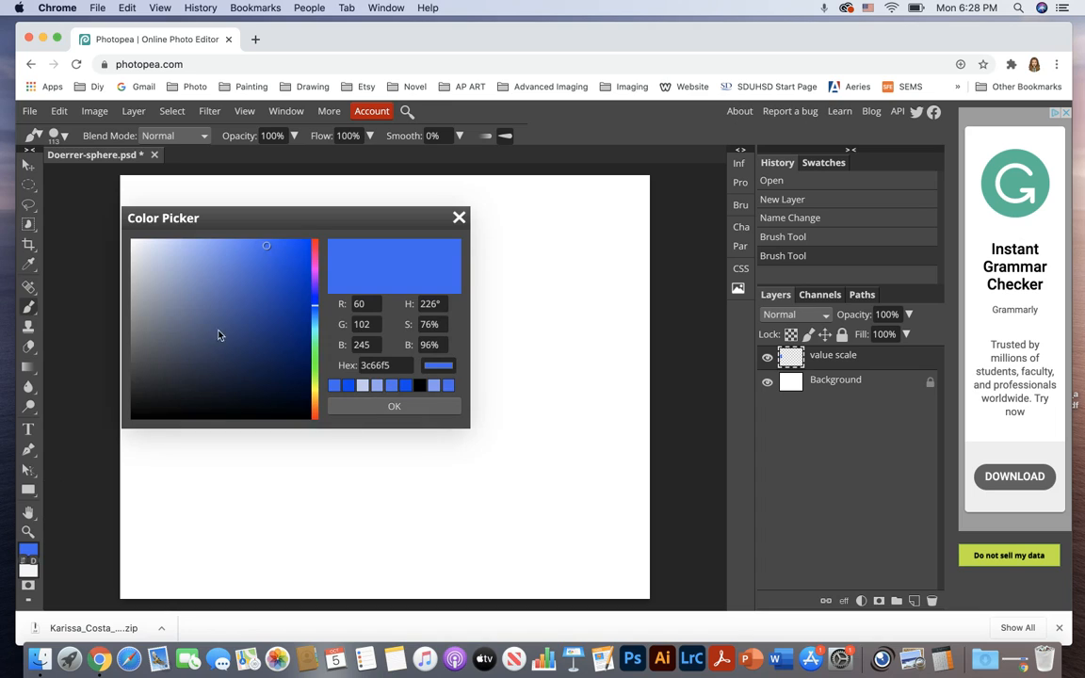
{"action": "left_click", "coordinate": [228, 249]}
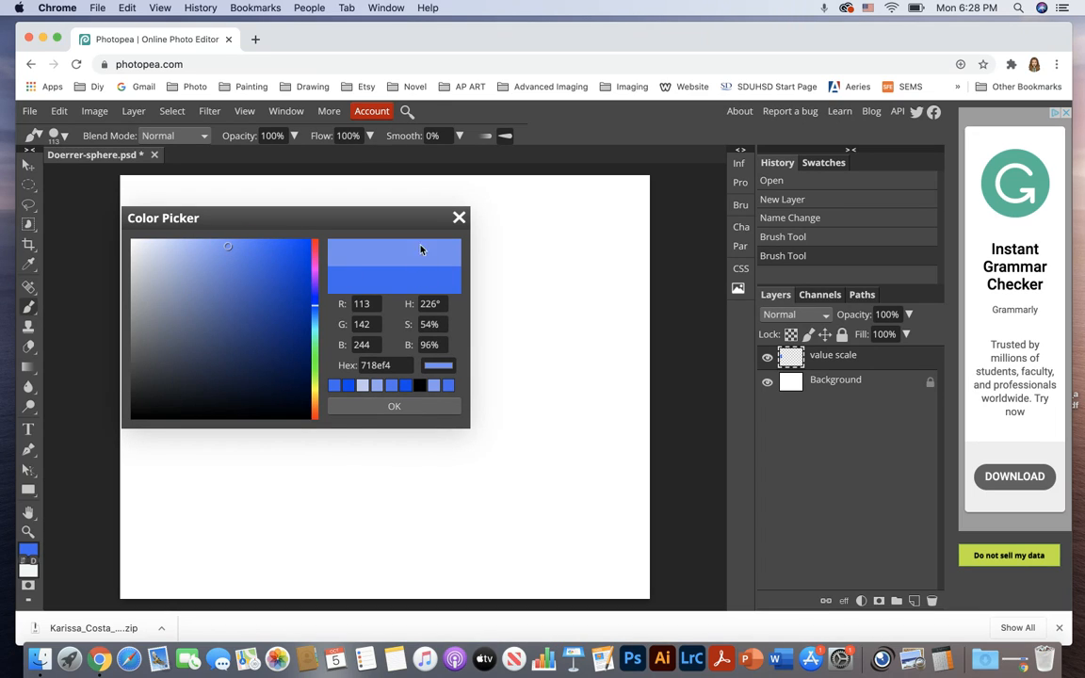
{"action": "left_click", "coordinate": [394, 407]}
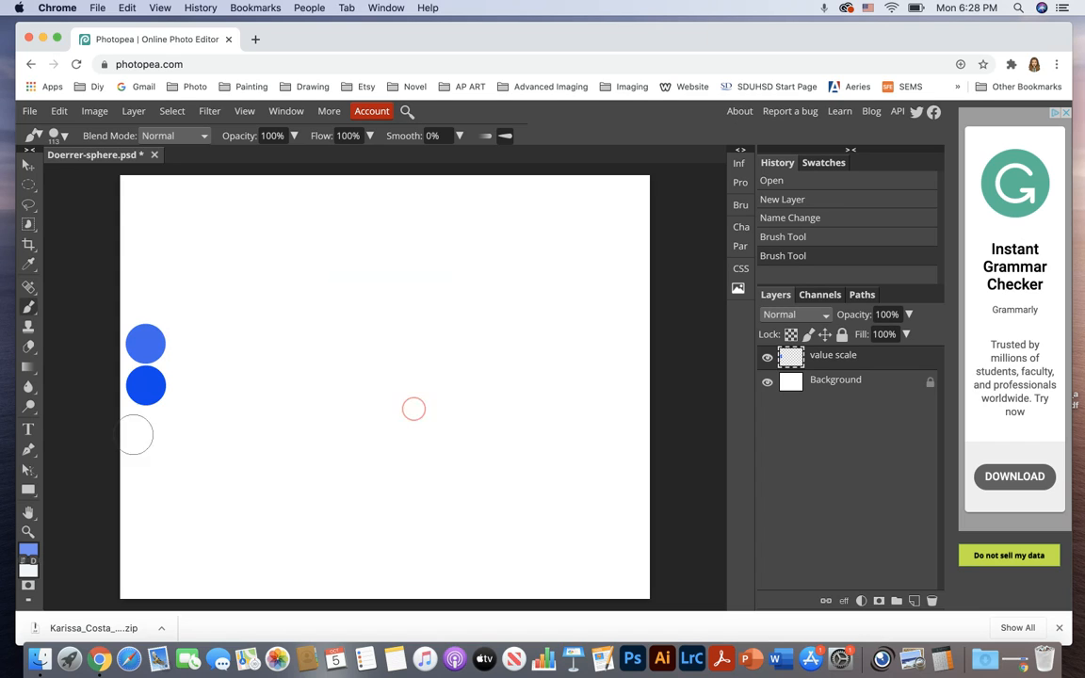
{"action": "left_click", "coordinate": [143, 301]}
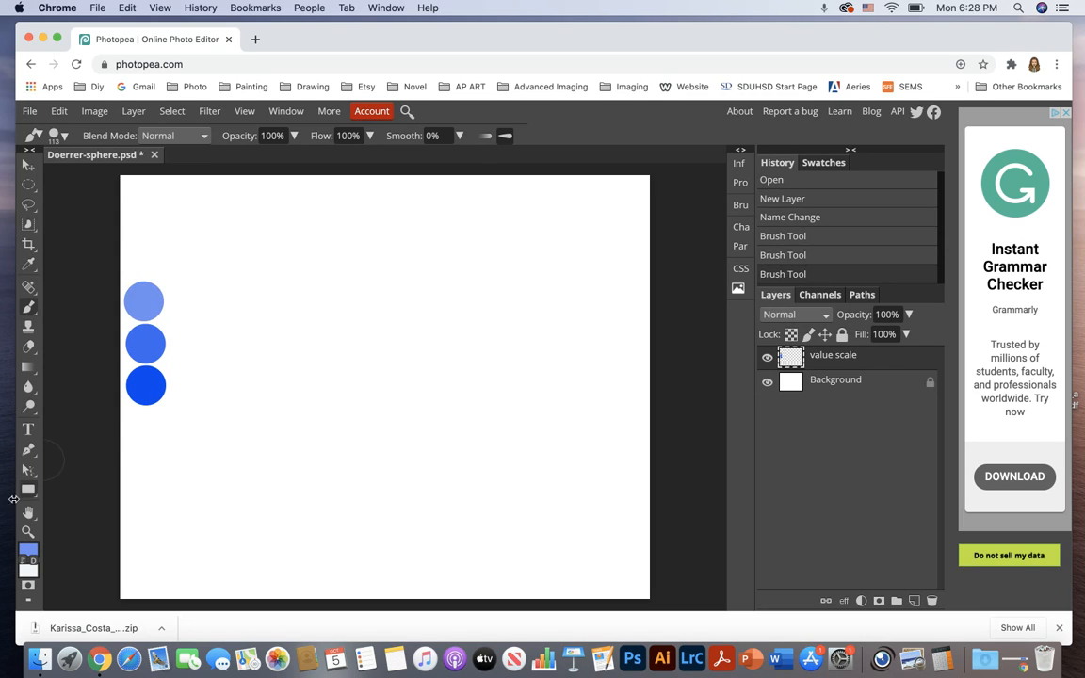
Change the foreground colour to light blue a7b9f6 and paint a fourth dot on top of the column
{"action": "left_click", "coordinate": [28, 549]}
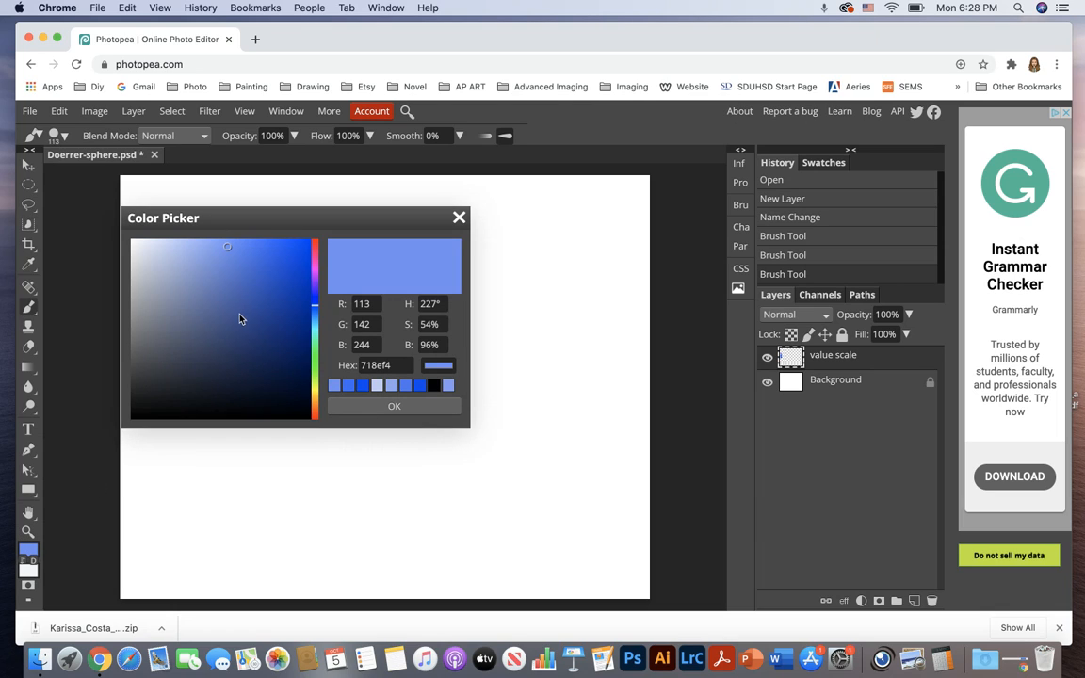
{"action": "left_click", "coordinate": [188, 245]}
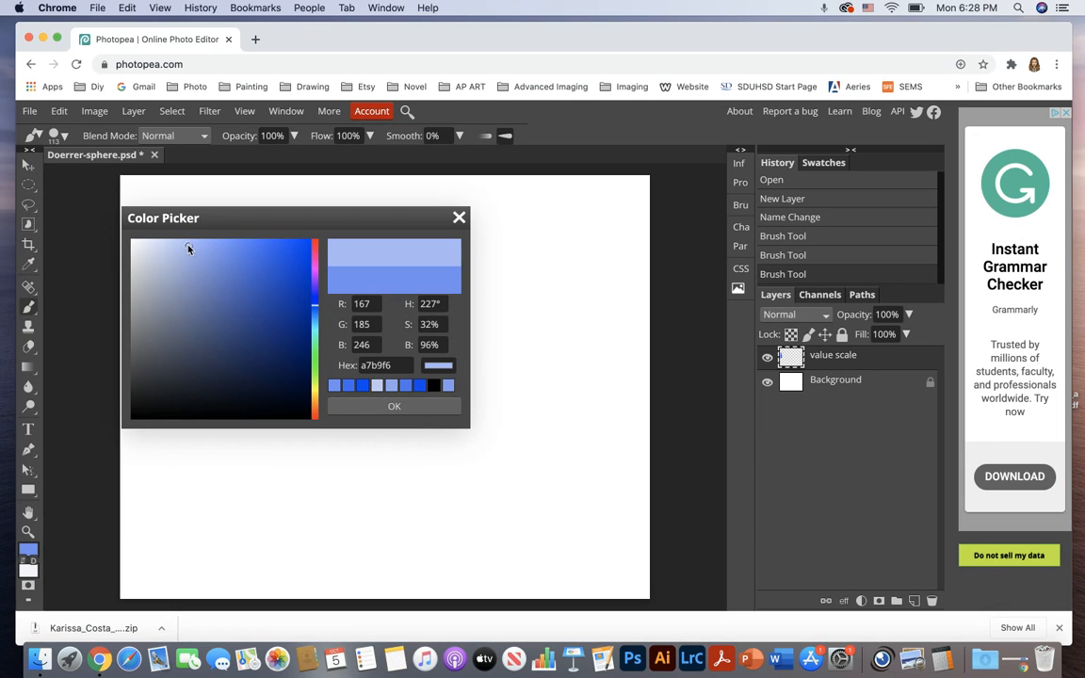
{"action": "left_click", "coordinate": [382, 408]}
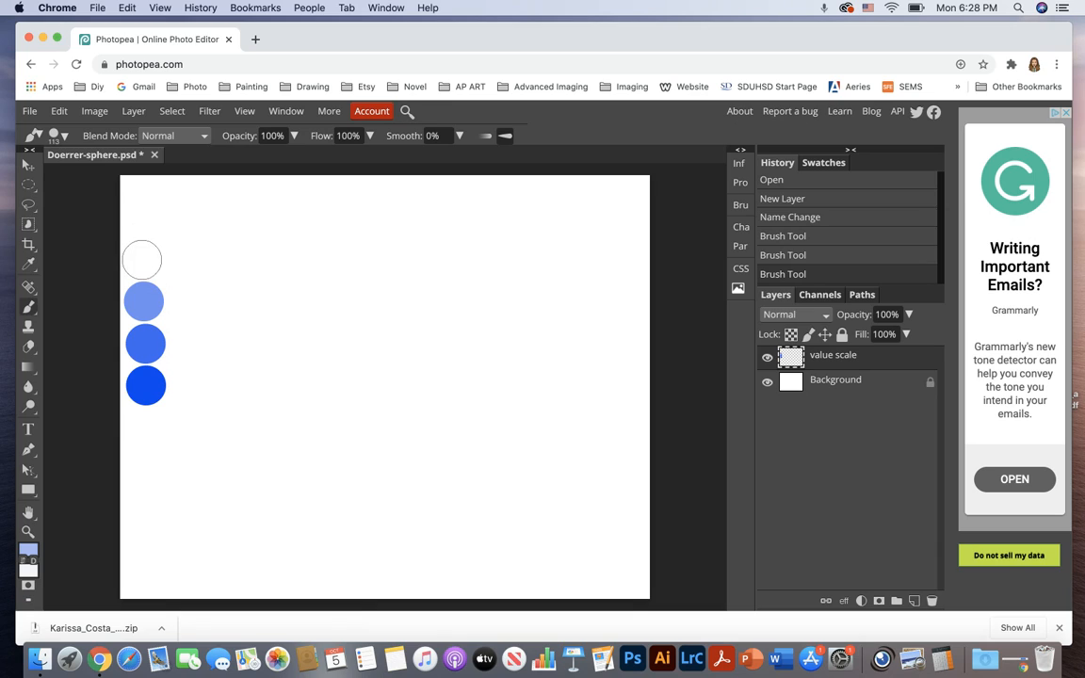
{"action": "left_click", "coordinate": [143, 261]}
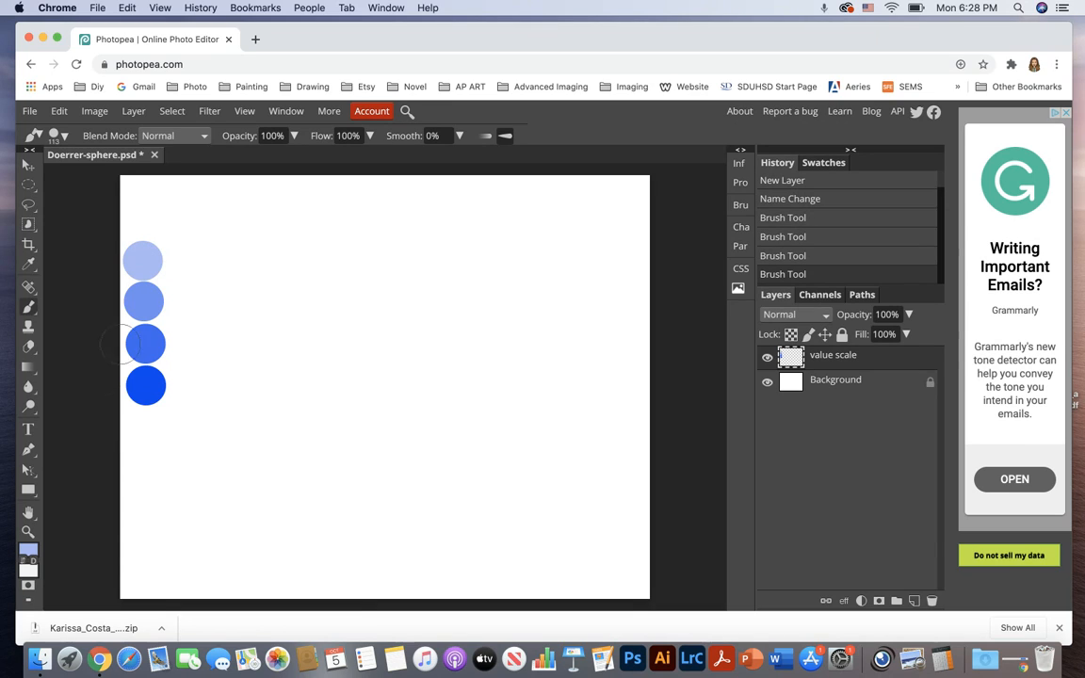
Change the foreground colour to very pale blue dae1f9 and paint the fifth dot at the top of the value scale
{"action": "left_click", "coordinate": [27, 547]}
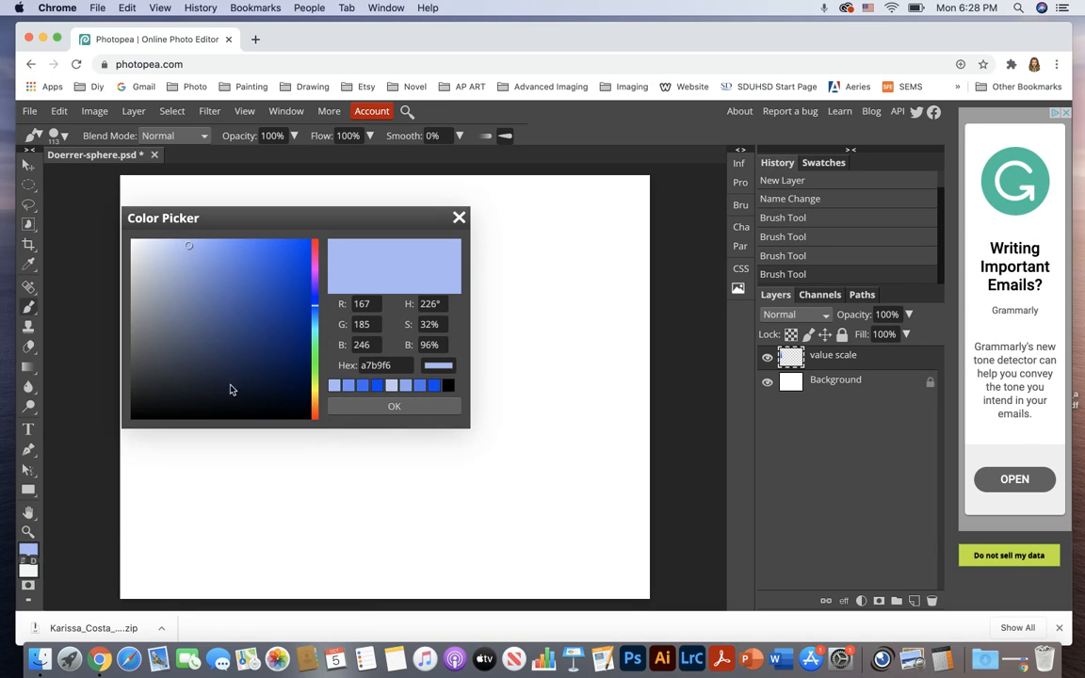
{"action": "left_click", "coordinate": [154, 247]}
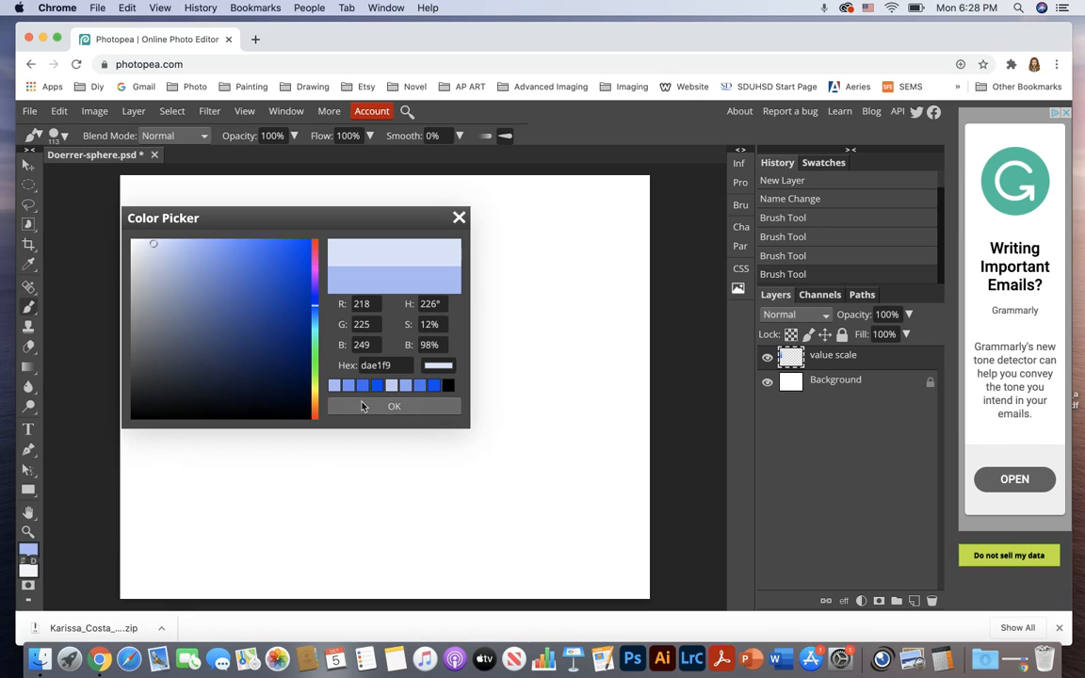
{"action": "left_click", "coordinate": [394, 406]}
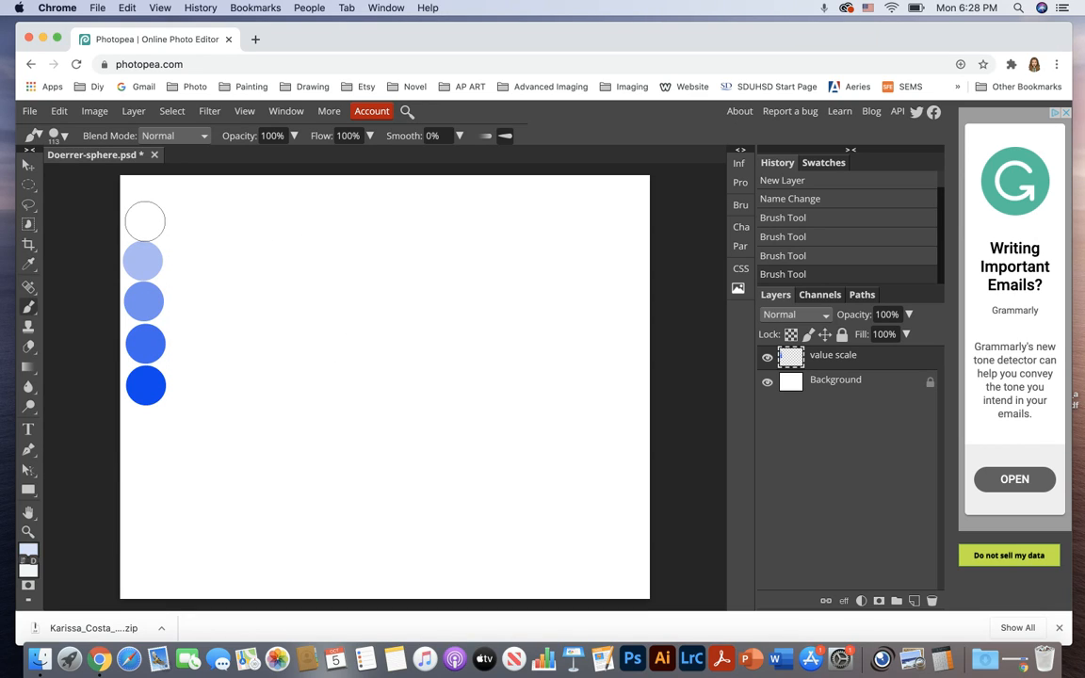
{"action": "left_click", "coordinate": [144, 220]}
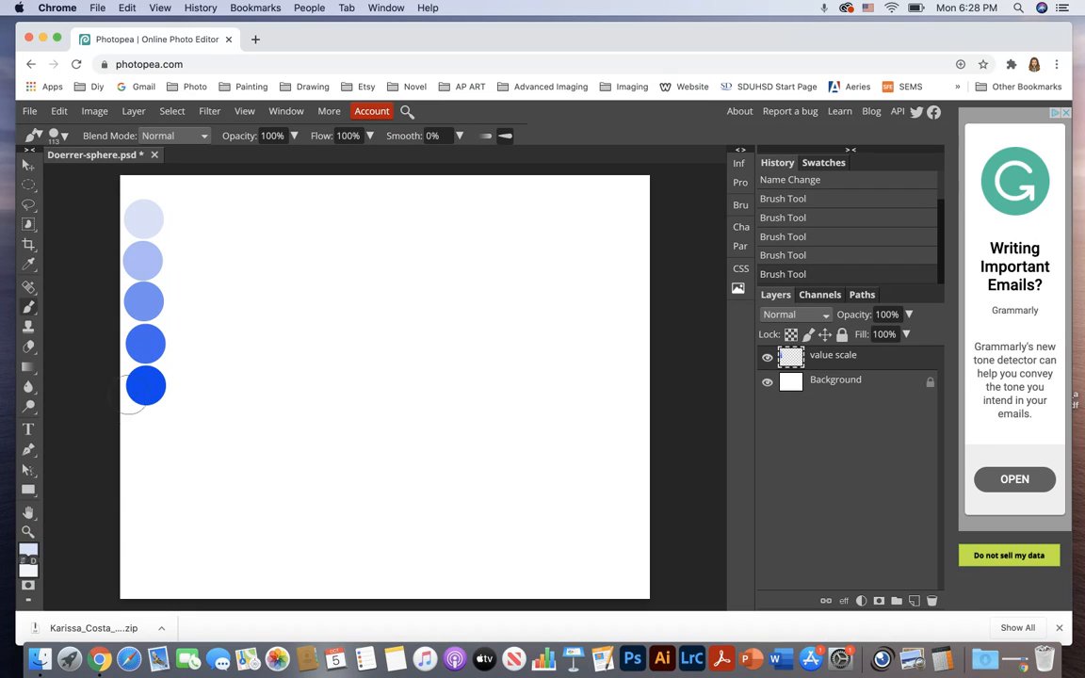
Sample the pure blue of the lowest dot with the Eyedropper as the foreground colour
{"action": "left_click", "coordinate": [30, 265]}
{"action": "left_click", "coordinate": [68, 264]}
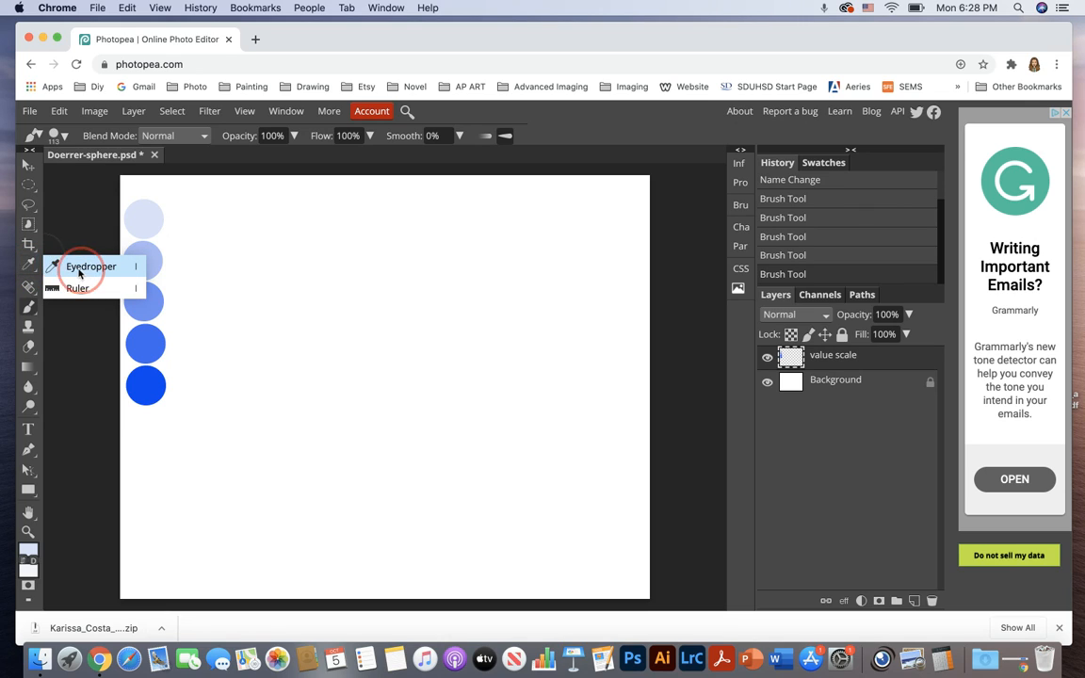
{"action": "left_click", "coordinate": [148, 390]}
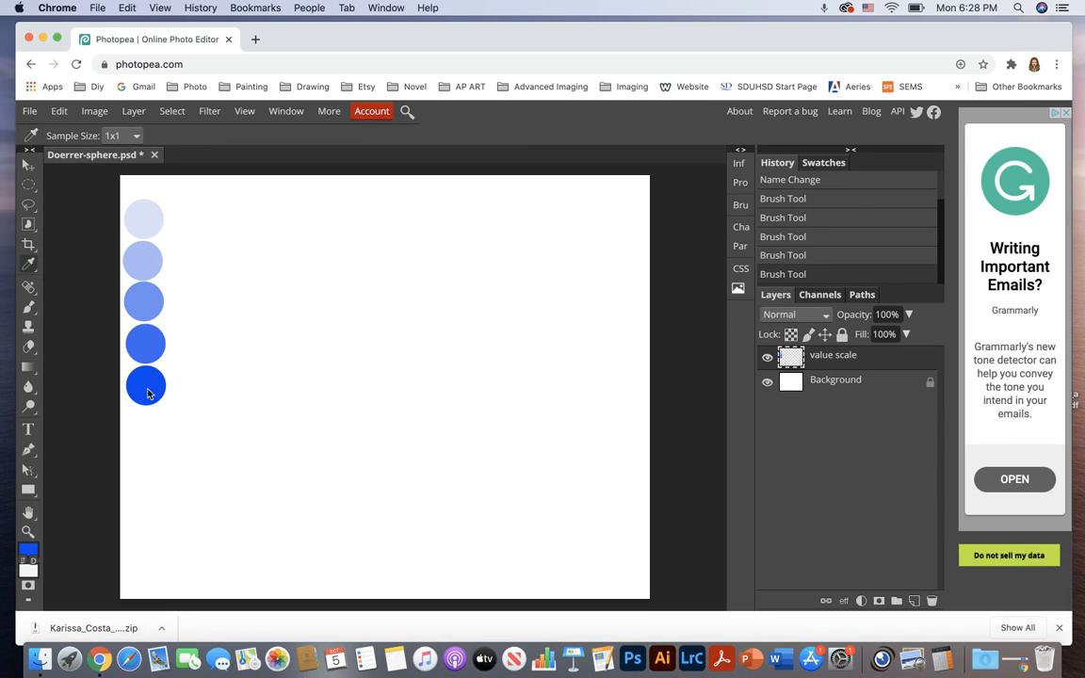
{"action": "left_click", "coordinate": [146, 393]}
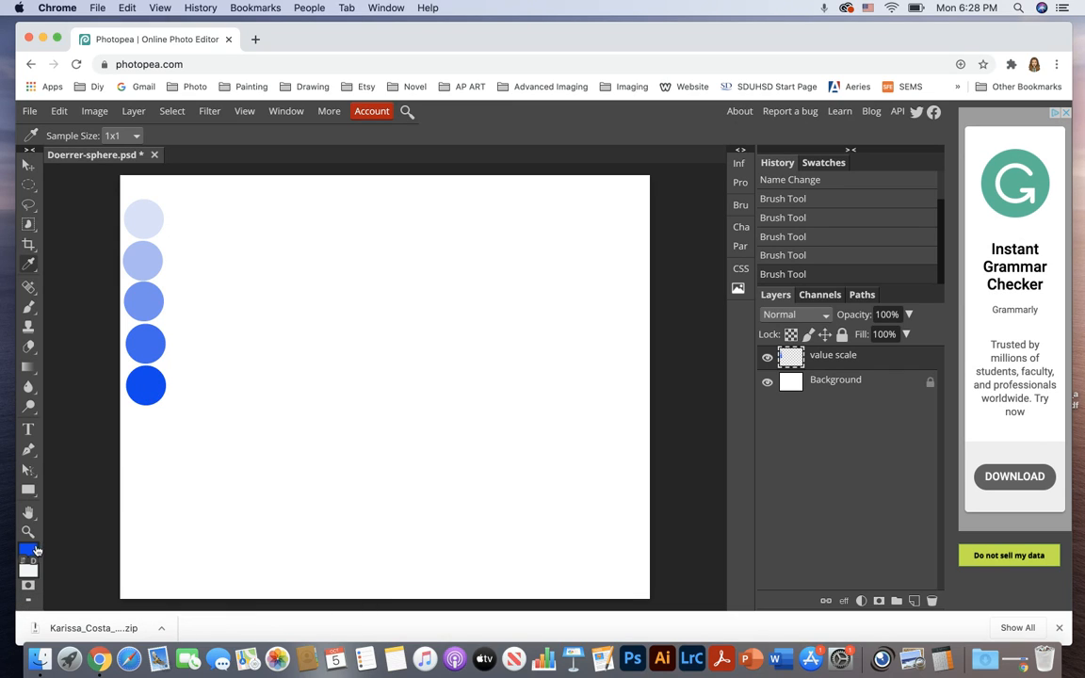
Darken the foreground colour to blue 0c35bc and paint a dot with the Brush directly below the pure blue dot
{"action": "left_click", "coordinate": [28, 552]}
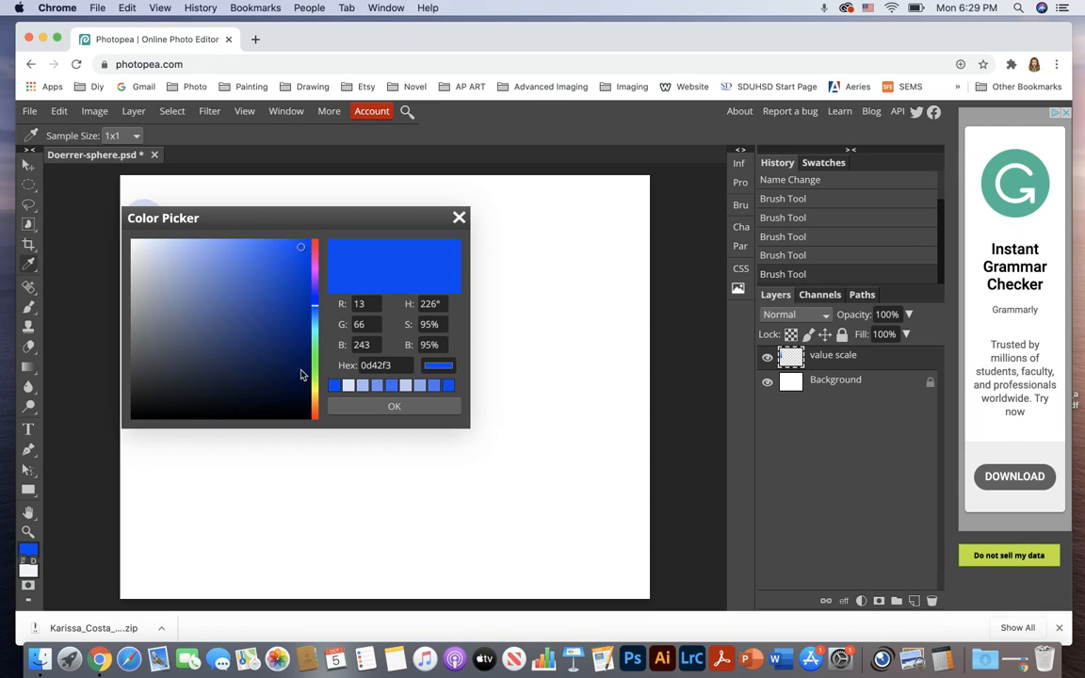
{"action": "left_click", "coordinate": [299, 289]}
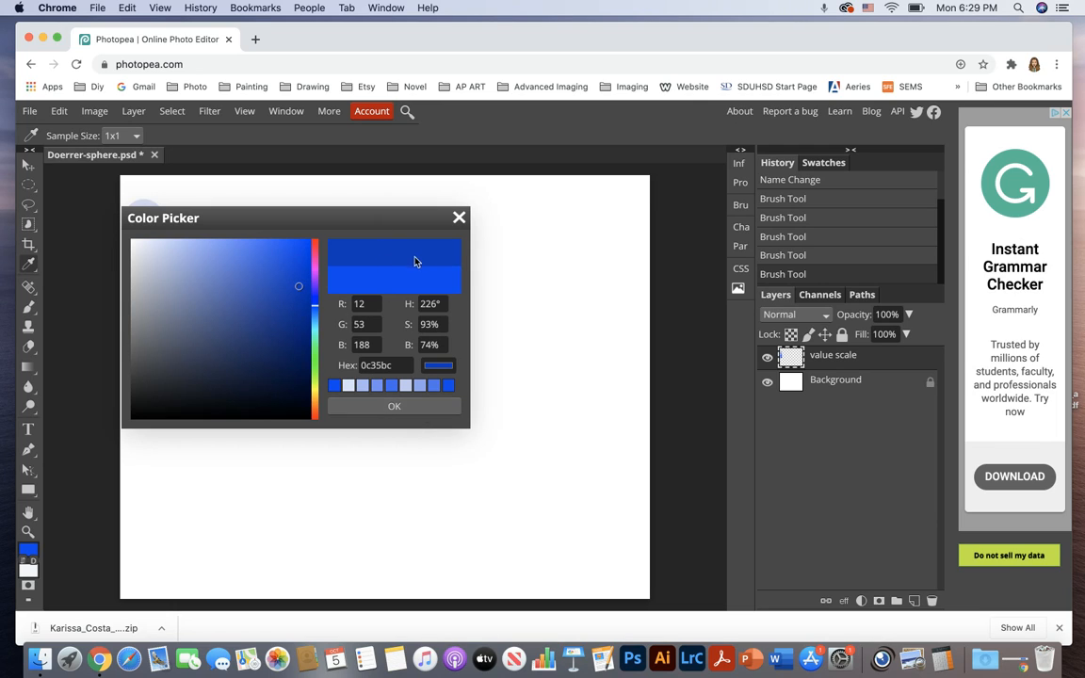
{"action": "left_click", "coordinate": [429, 408]}
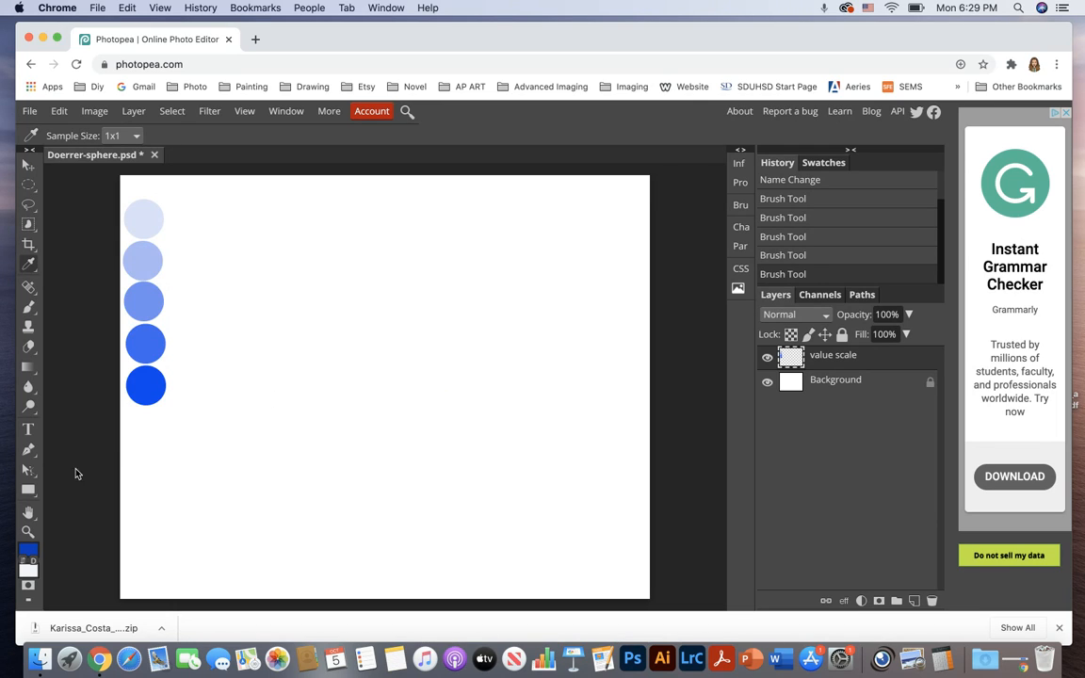
{"action": "left_click", "coordinate": [29, 307]}
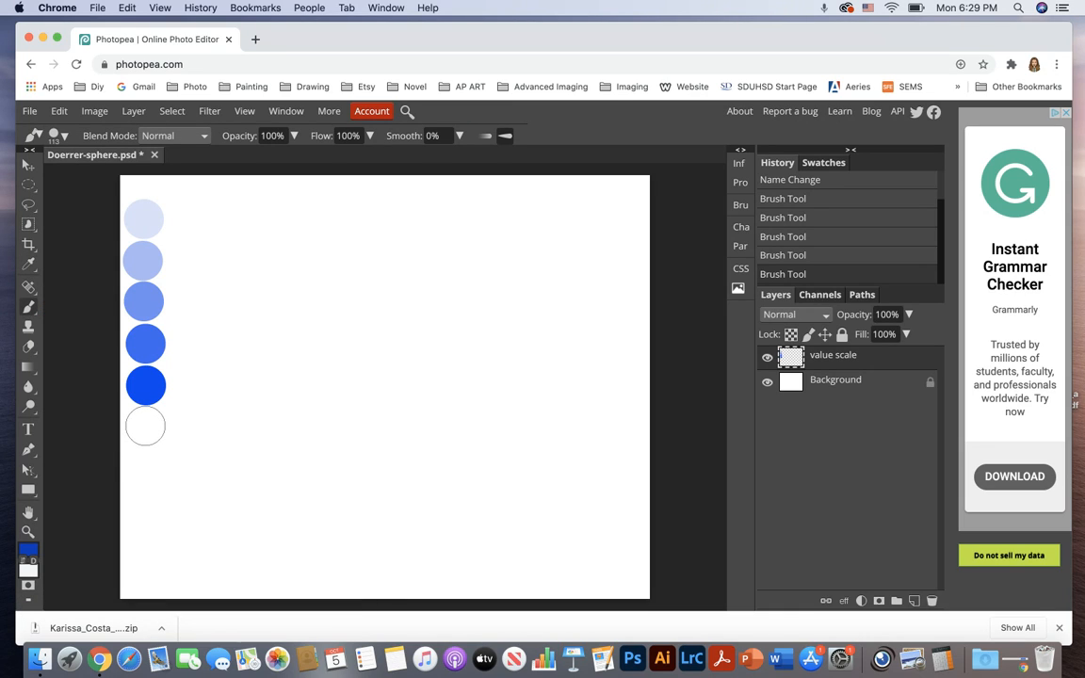
{"action": "left_click", "coordinate": [145, 427]}
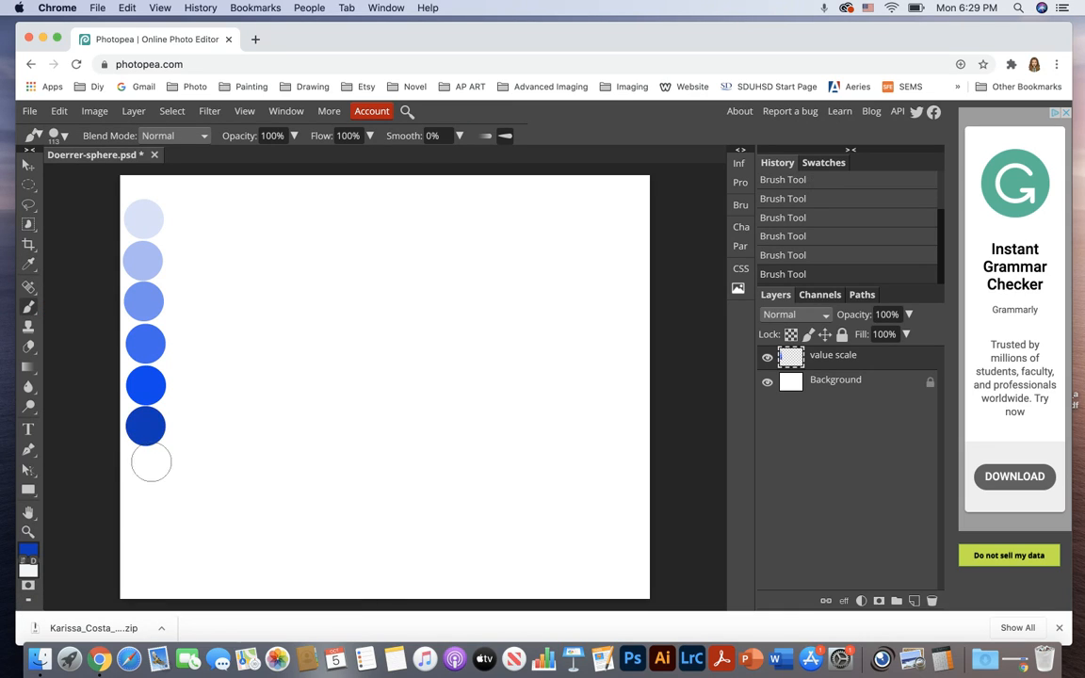
Change the foreground colour to dark blue 092684 and paint the second shade dot below the pure blue
{"action": "left_click", "coordinate": [28, 553]}
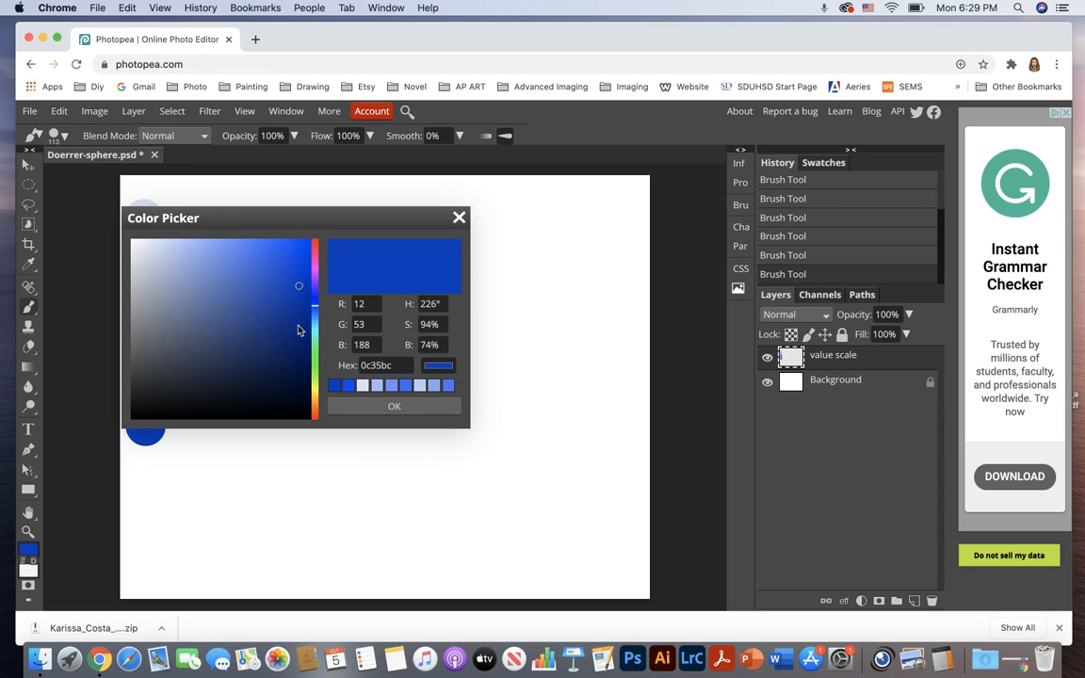
{"action": "left_click", "coordinate": [298, 329]}
{"action": "left_click", "coordinate": [364, 405]}
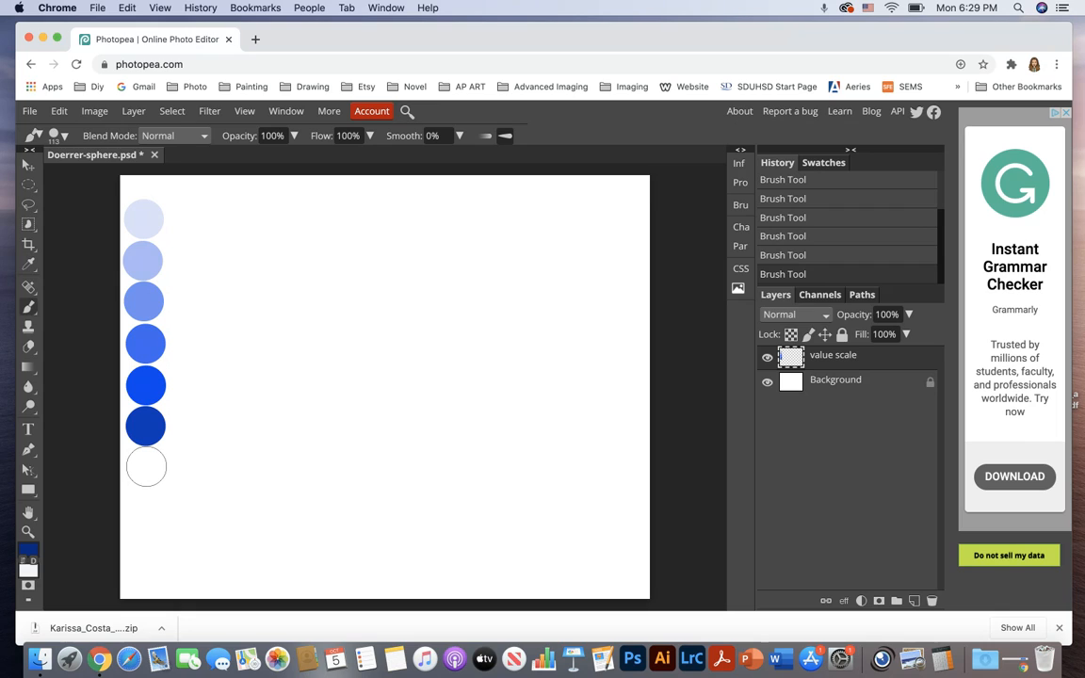
{"action": "left_click", "coordinate": [146, 466]}
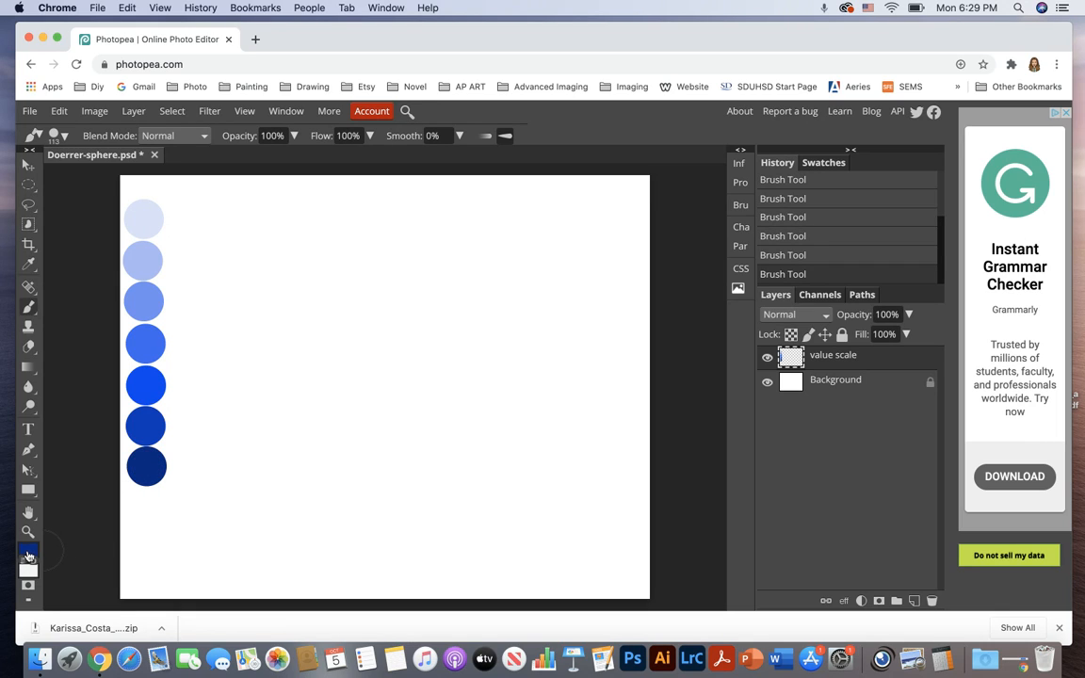
Change the foreground colour to navy 051752 and paint the third shade dot beneath the column
{"action": "left_click", "coordinate": [27, 556]}
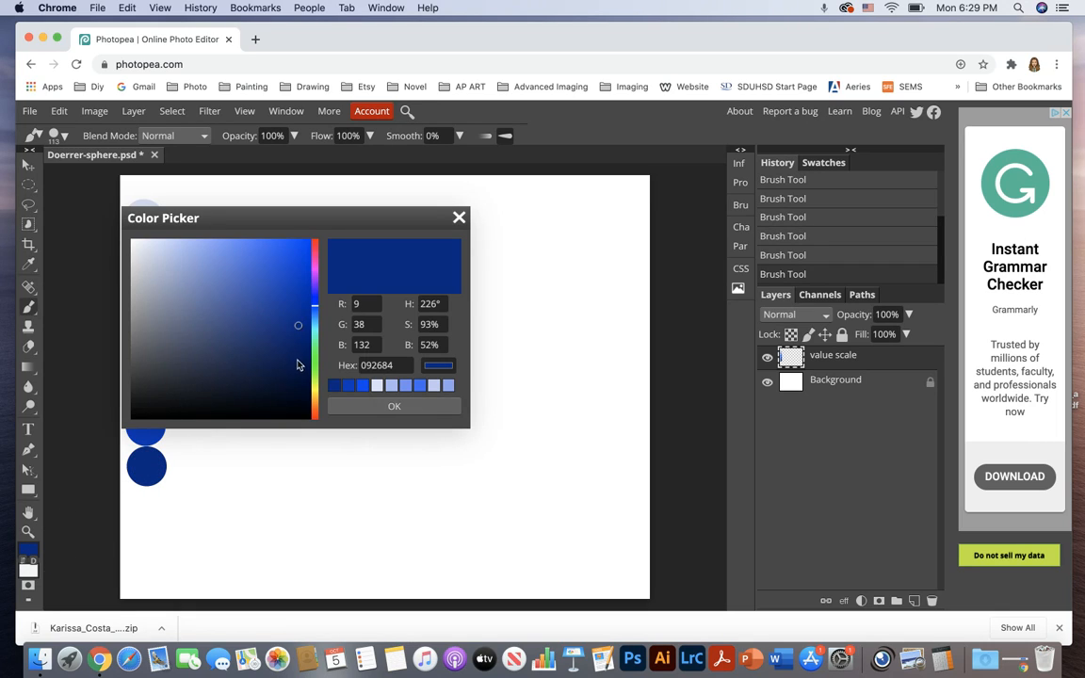
{"action": "left_click", "coordinate": [300, 360]}
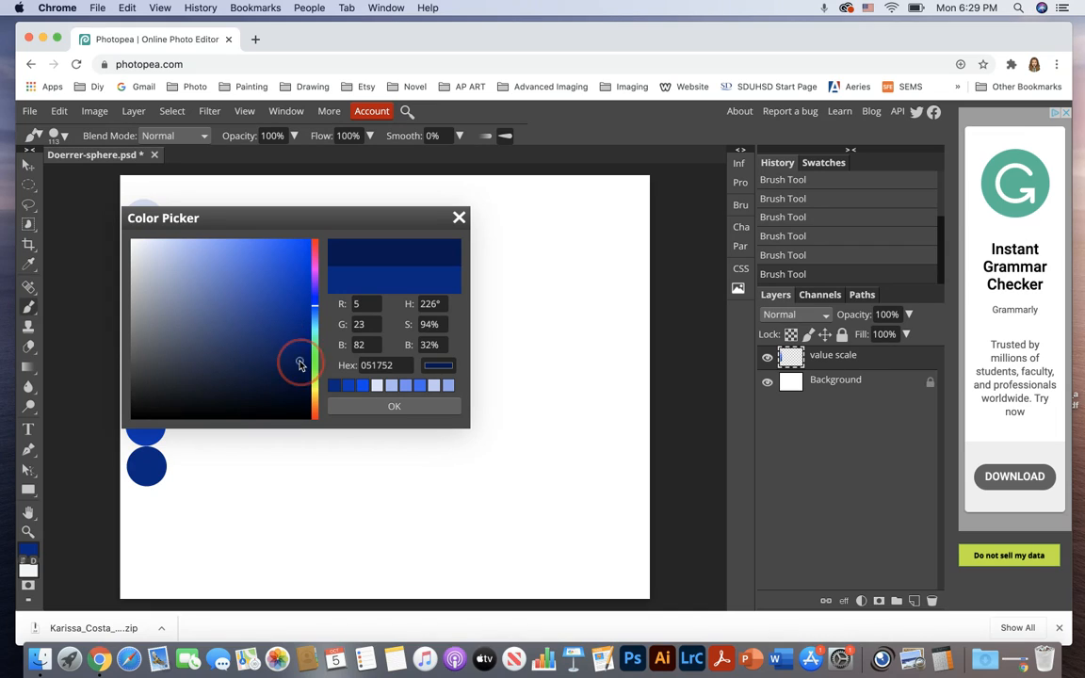
{"action": "left_click", "coordinate": [348, 407]}
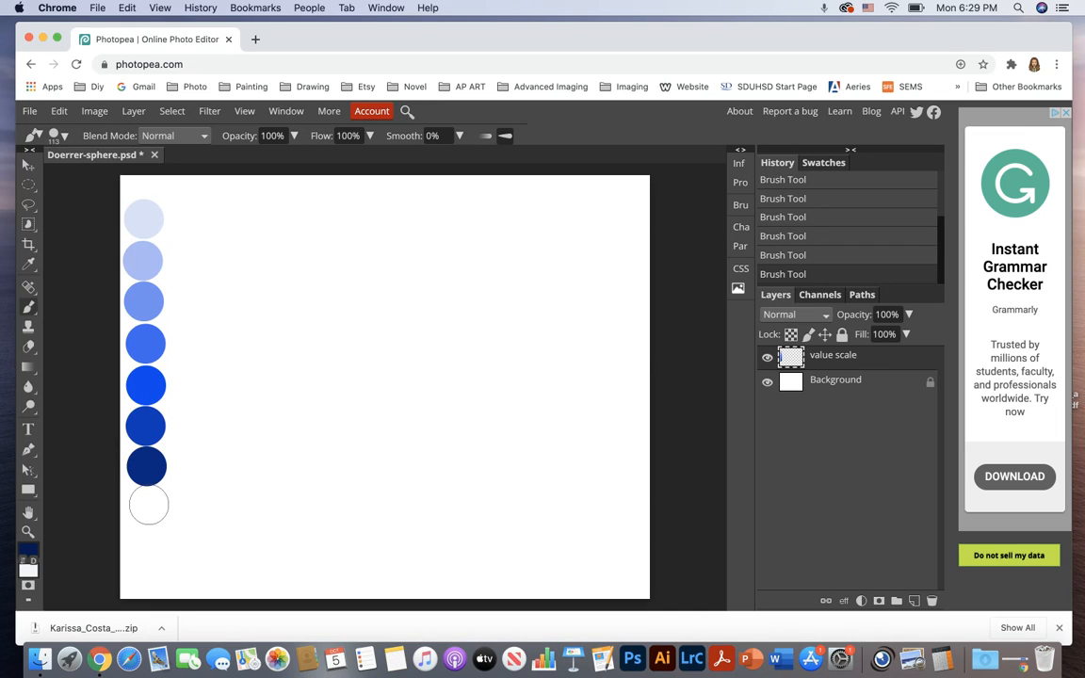
{"action": "left_click", "coordinate": [147, 508]}
Change the foreground colour to near-black blue 030b24 and paint the last dot at the bottom of the value scale
{"action": "left_click", "coordinate": [28, 549]}
{"action": "left_click", "coordinate": [294, 394]}
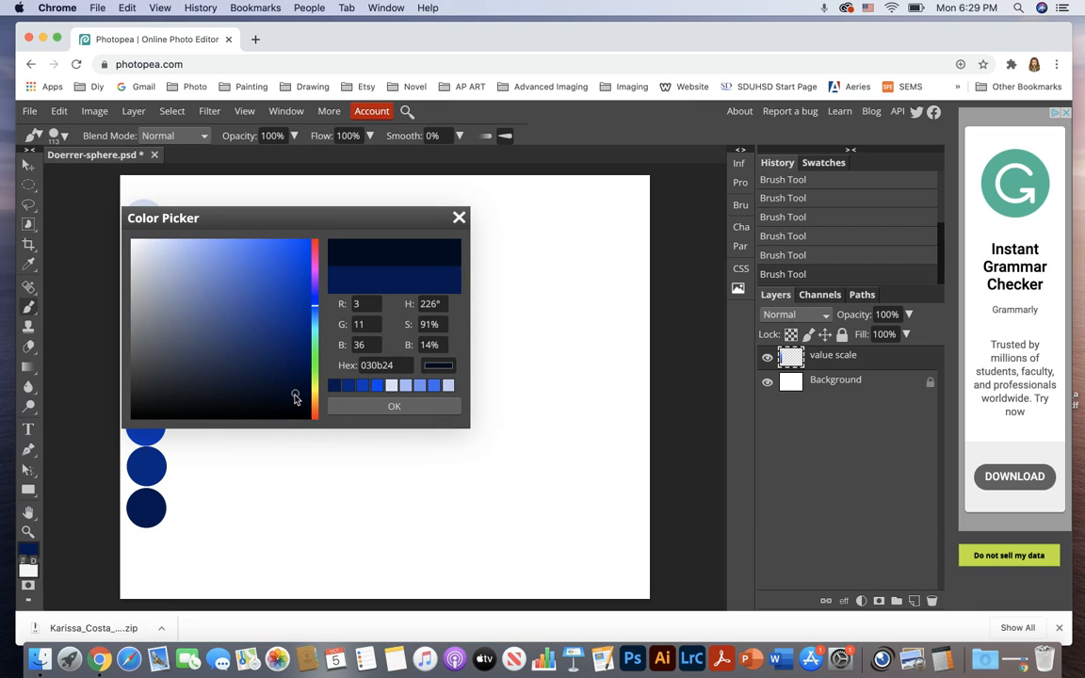
{"action": "left_click", "coordinate": [357, 411]}
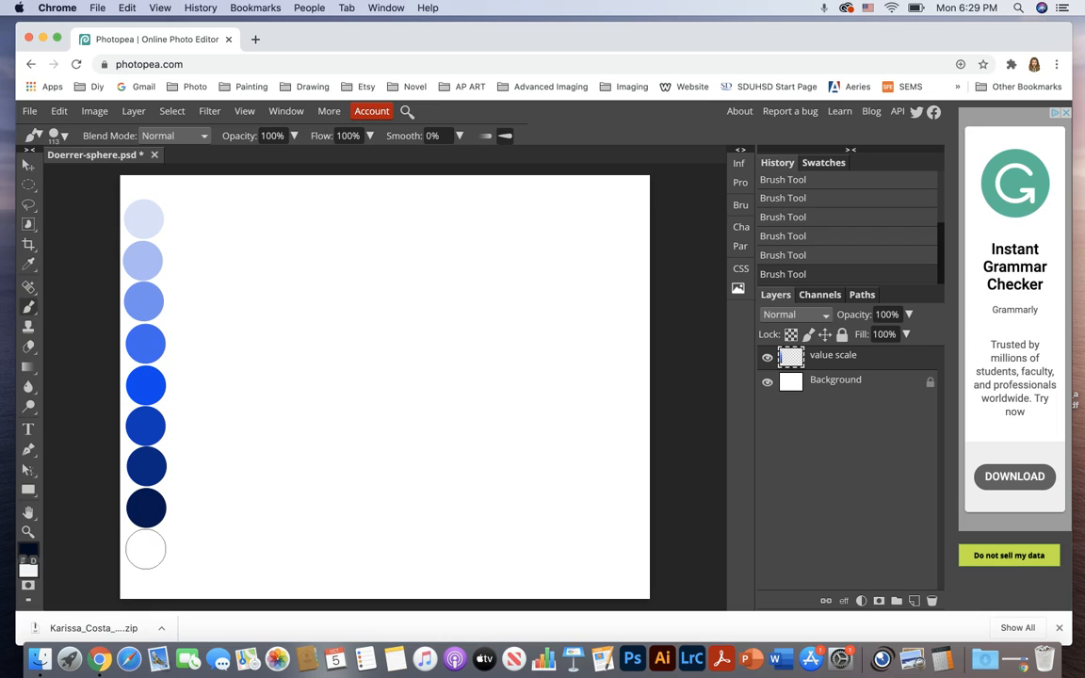
{"action": "left_click", "coordinate": [146, 550]}
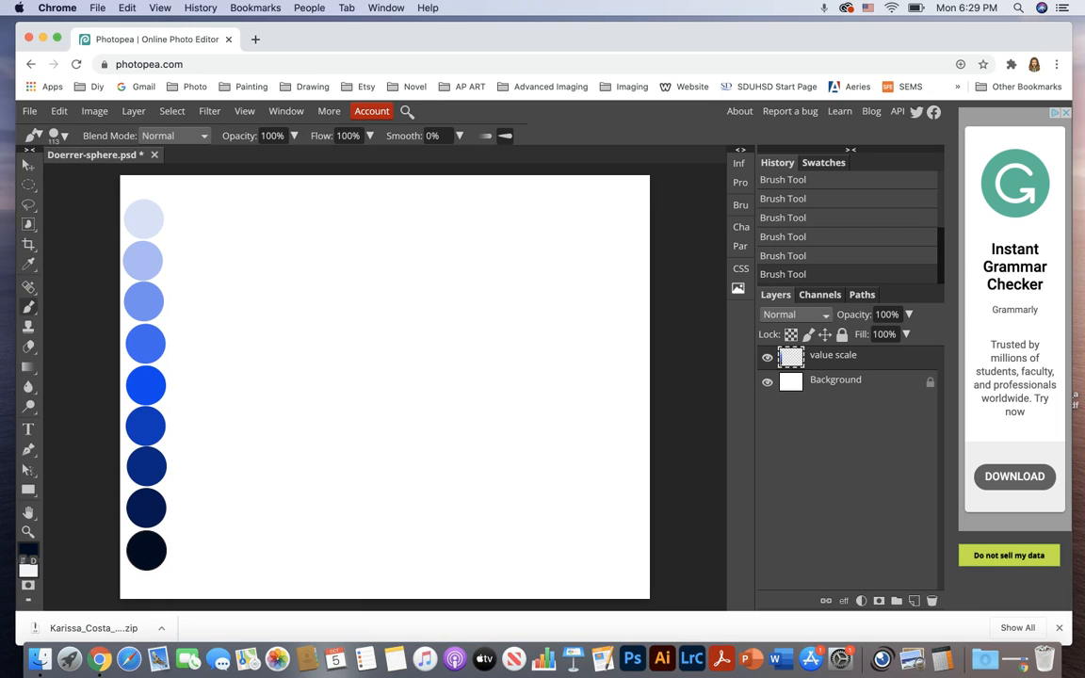
Set the Type tool's font to Arcon
{"action": "left_click", "coordinate": [30, 430]}
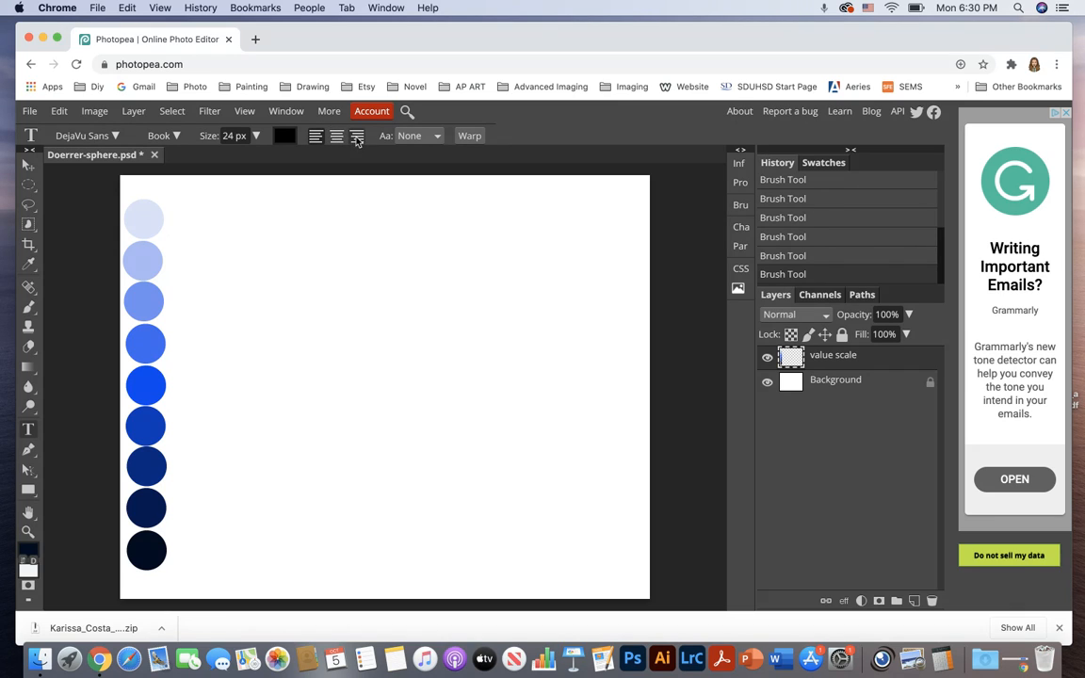
{"action": "left_click", "coordinate": [115, 137]}
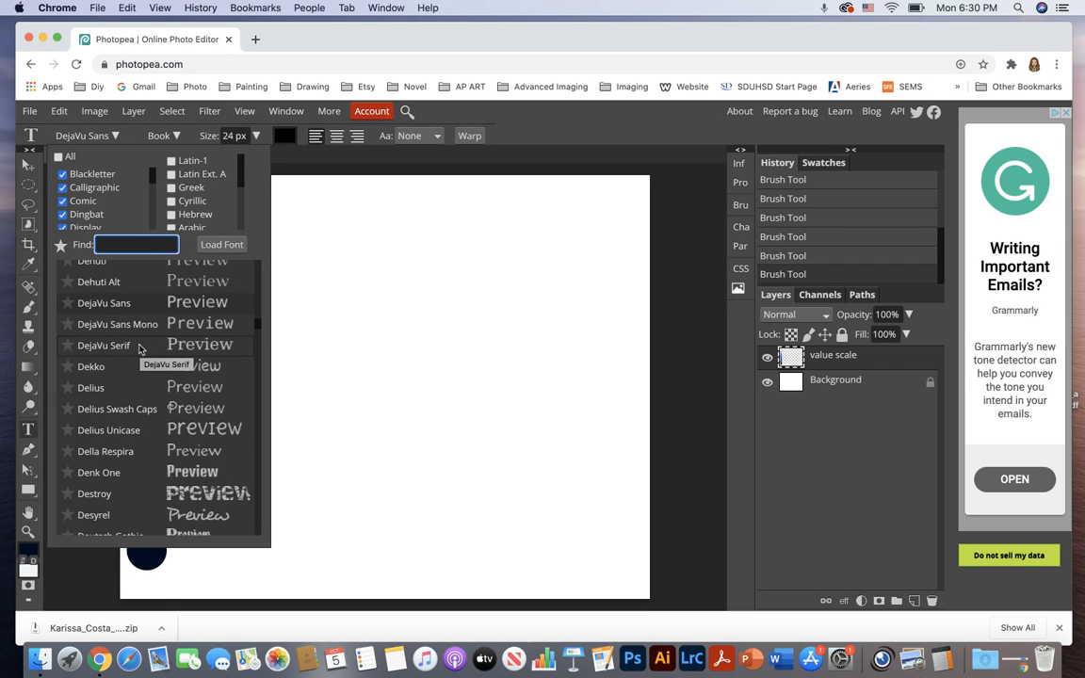
{"action": "scroll", "coordinate": [130, 412], "scroll_direction": "up", "scroll_amount": 20}
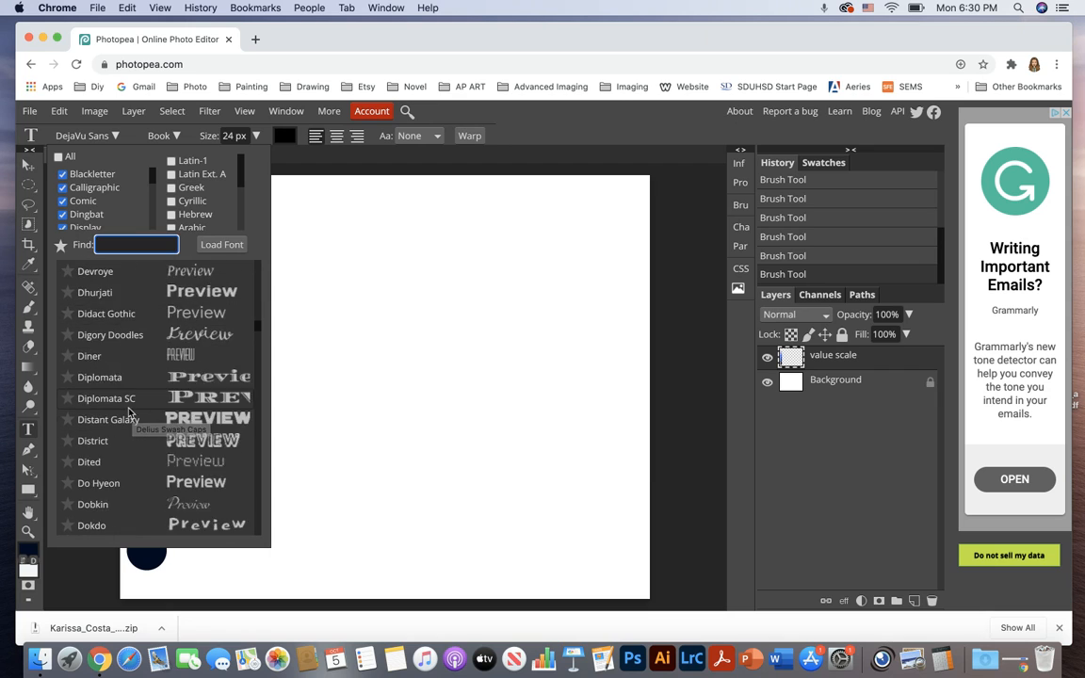
{"action": "scroll", "coordinate": [122, 411], "scroll_direction": "up", "scroll_amount": 20}
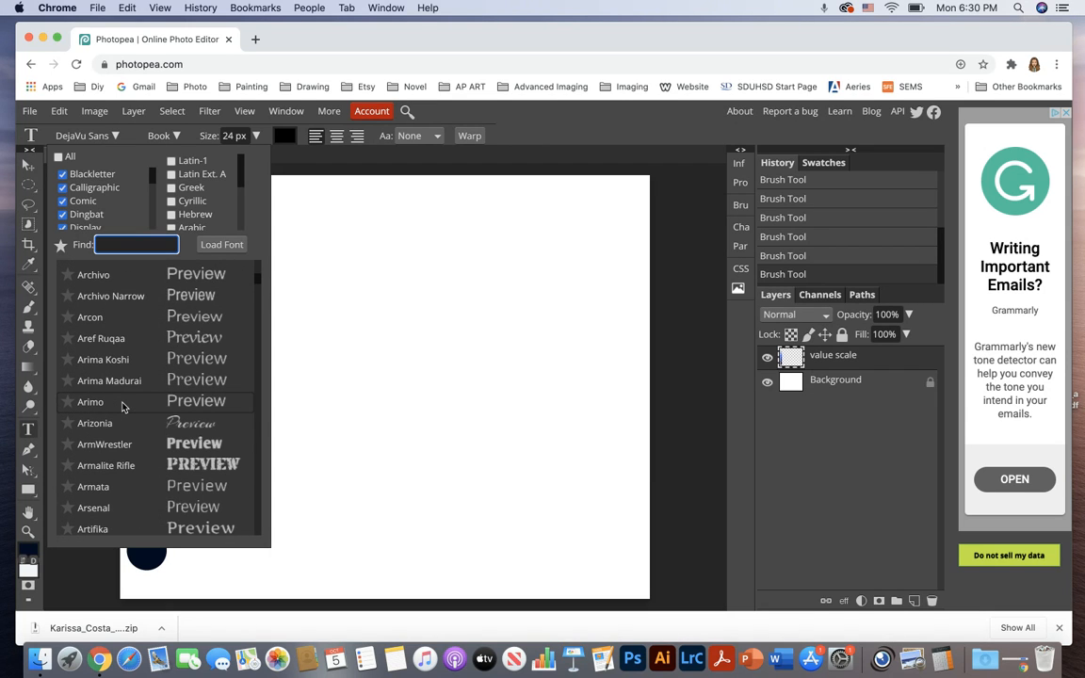
{"action": "left_click", "coordinate": [186, 319]}
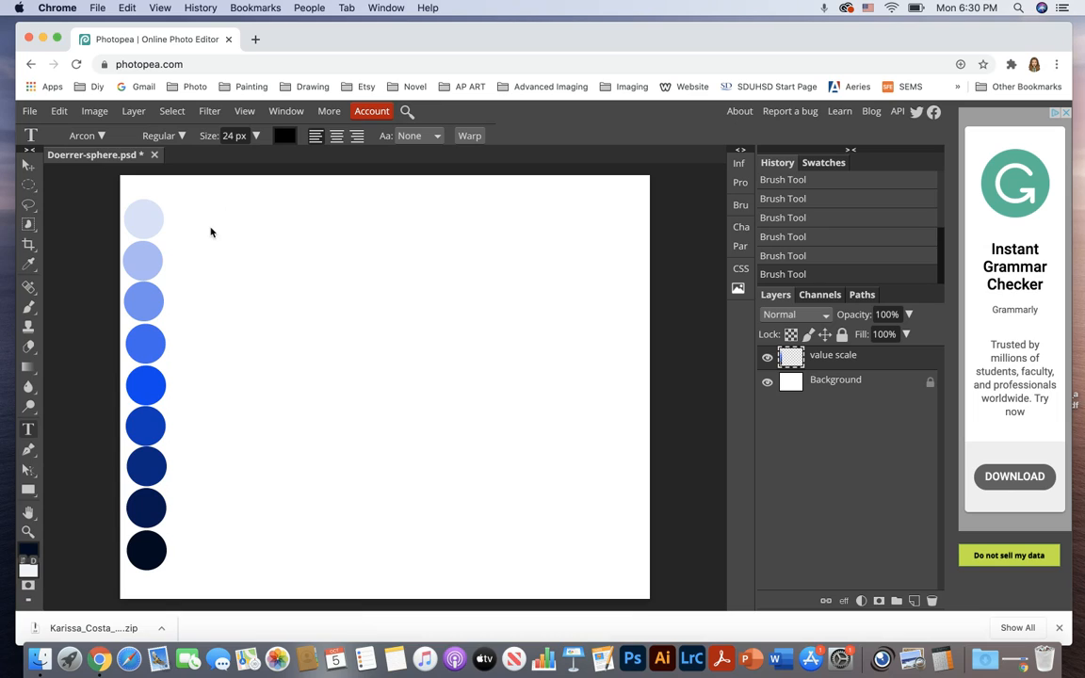
Set the text size to 16 px
{"action": "left_click", "coordinate": [255, 136]}
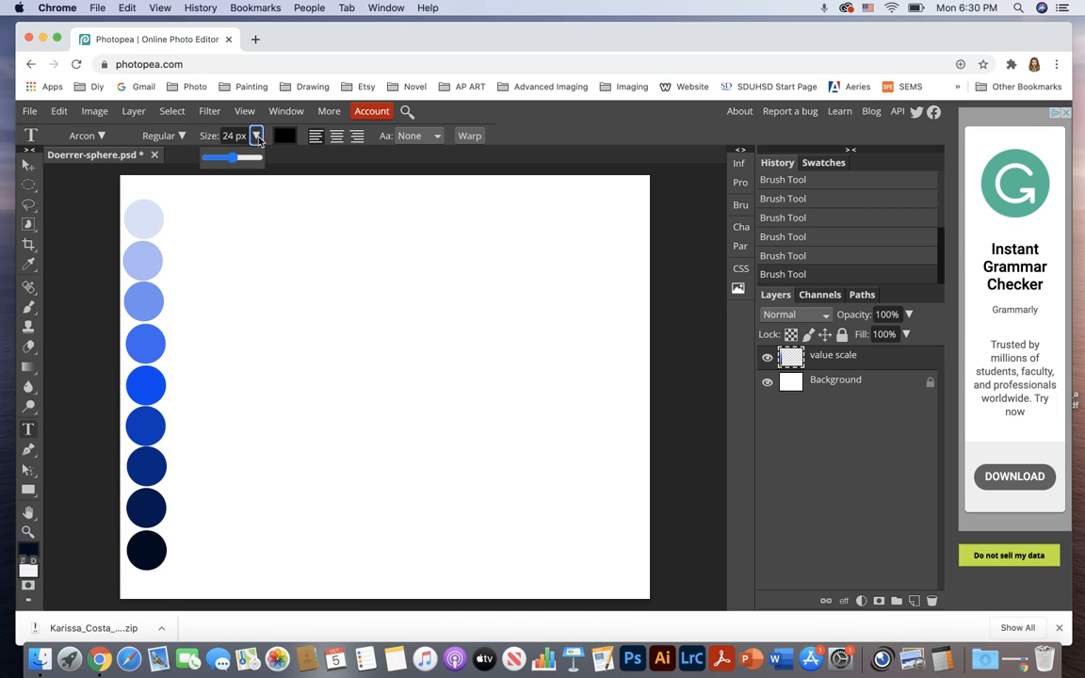
{"action": "mouse_move", "coordinate": [234, 159]}
{"action": "left_mouse_down"}
{"action": "mouse_move", "coordinate": [219, 160]}
{"action": "mouse_move", "coordinate": [236, 162]}
{"action": "left_mouse_up"}
{"action": "left_click", "coordinate": [229, 136]}
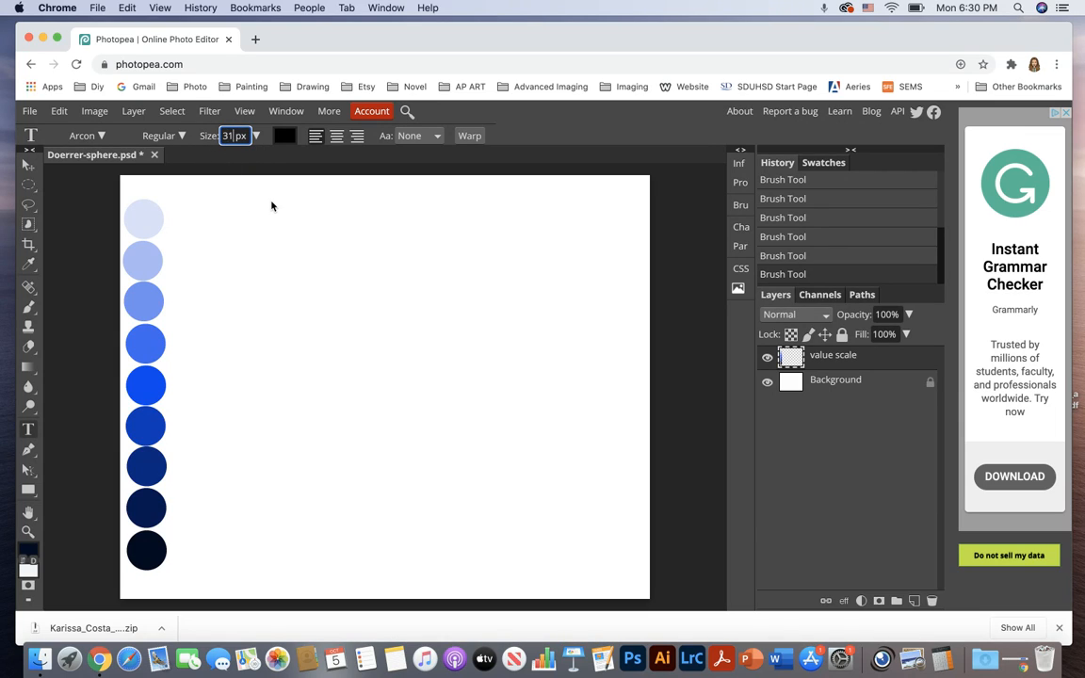
{"action": "type", "text": "16"}
{"action": "key", "text": "Return"}
Set the text colour to near-black 000104
{"action": "left_click", "coordinate": [285, 136]}
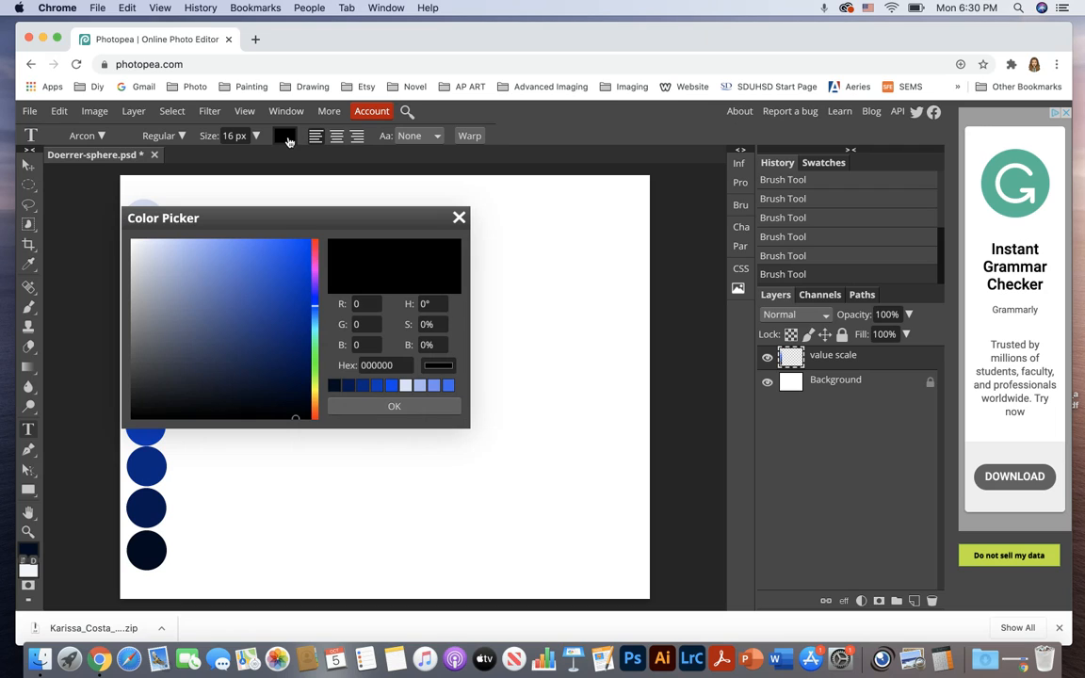
{"action": "left_click", "coordinate": [303, 416]}
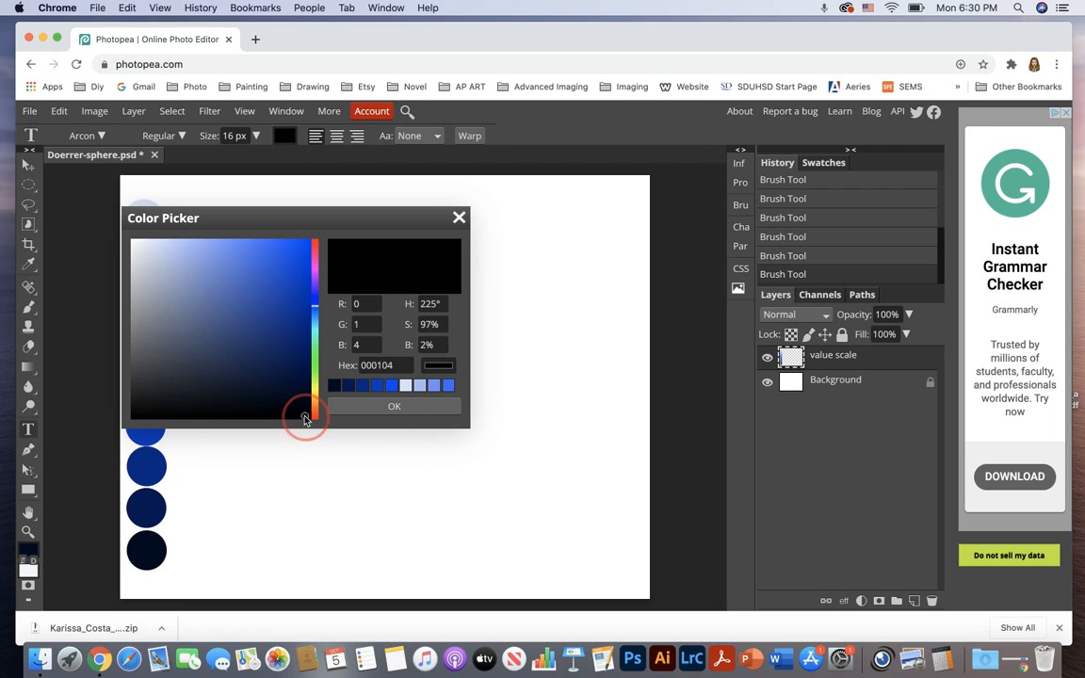
{"action": "left_click", "coordinate": [393, 406]}
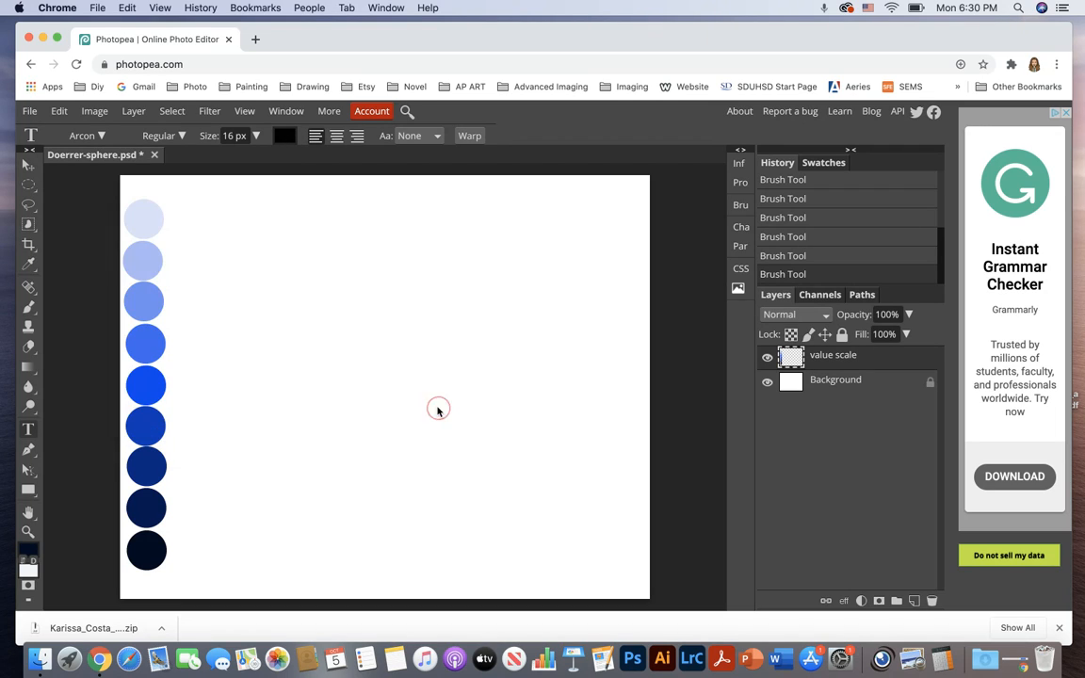
Add the text "Tints" beside the second dot of the value scale and enlarge it to 62 px
{"action": "left_click", "coordinate": [179, 274]}
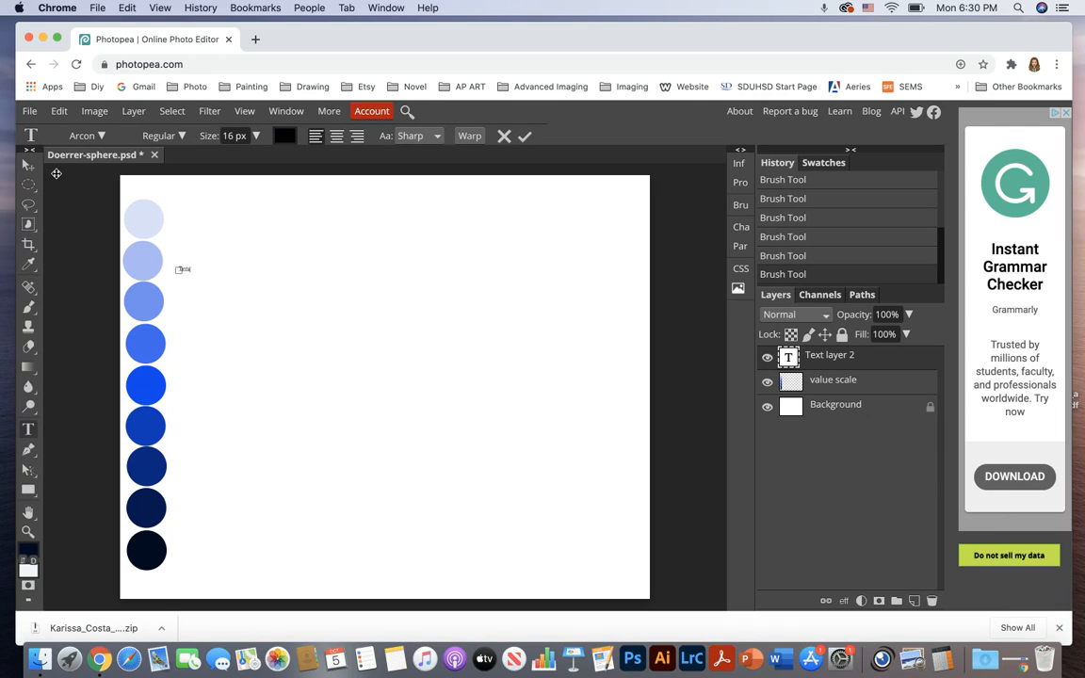
{"action": "left_click", "coordinate": [52, 411]}
{"action": "double_click", "coordinate": [182, 268]}
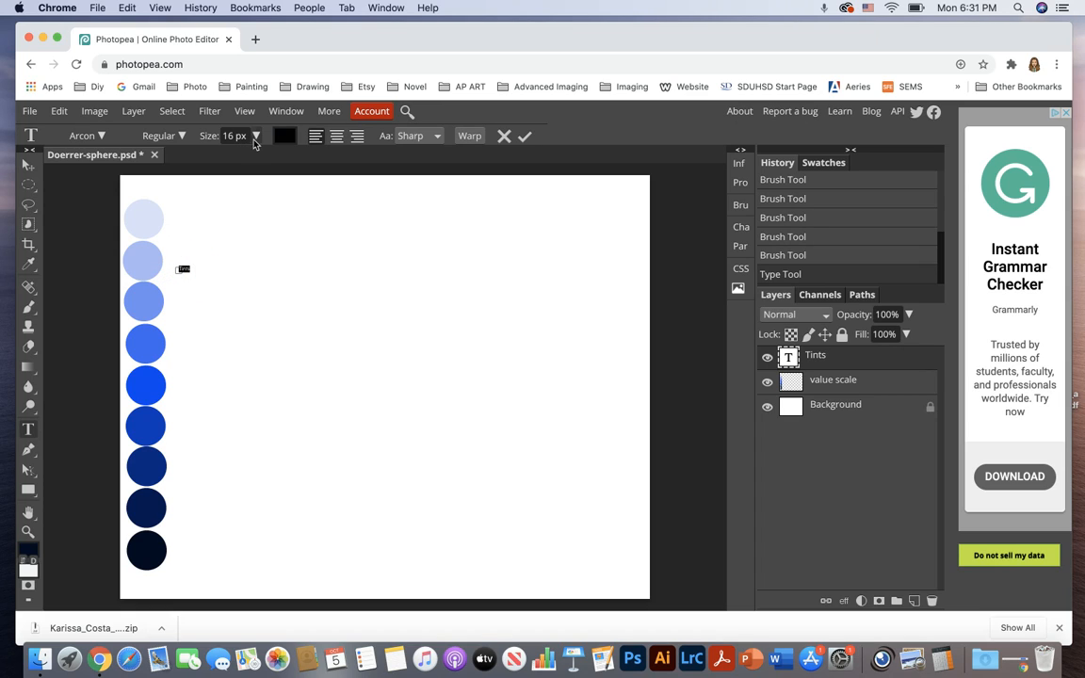
{"action": "left_click", "coordinate": [256, 142]}
{"action": "left_click_drag", "start_coordinate": [231, 157], "coordinate": [244, 162]}
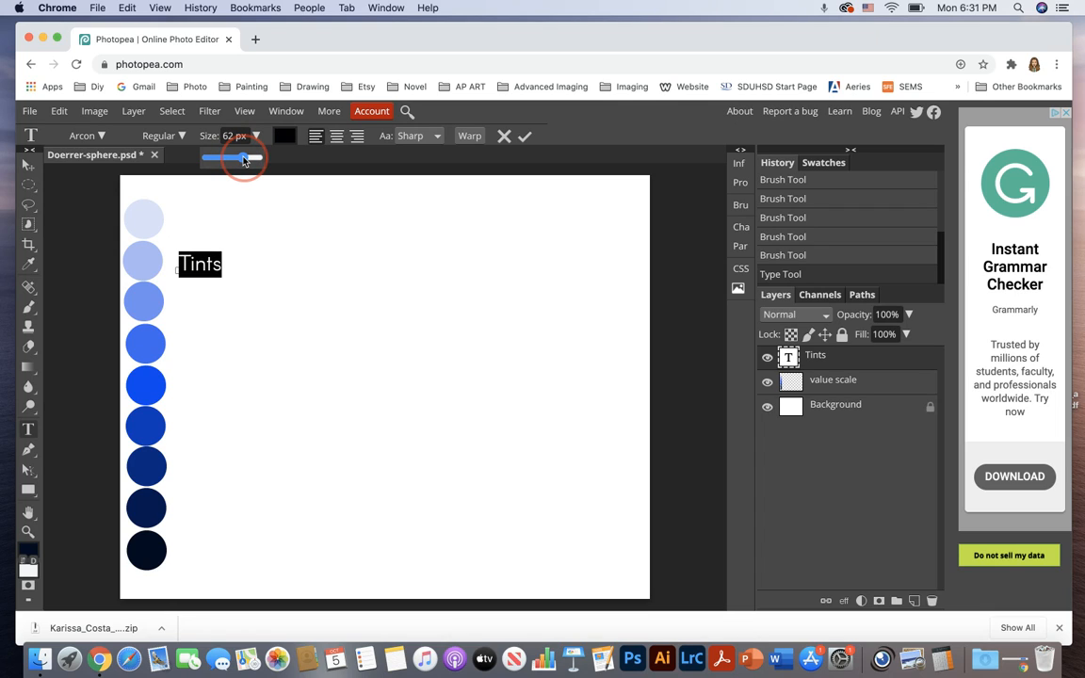
Move the "Tints" label down and closer to the column, beside the upper part of the third dot
{"action": "left_click", "coordinate": [29, 166]}
{"action": "left_click_drag", "start_coordinate": [205, 263], "coordinate": [193, 288]}
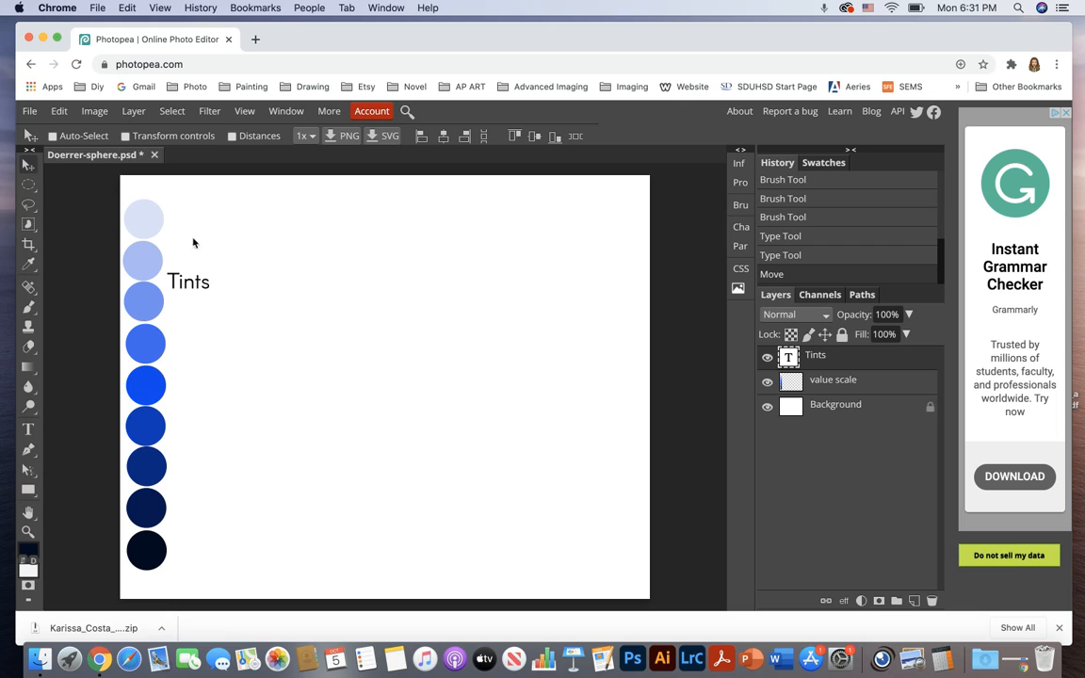
{"action": "mouse_move", "coordinate": [198, 290]}
{"action": "left_mouse_down"}
{"action": "mouse_move", "coordinate": [206, 308]}
{"action": "mouse_move", "coordinate": [203, 296]}
{"action": "left_mouse_up"}
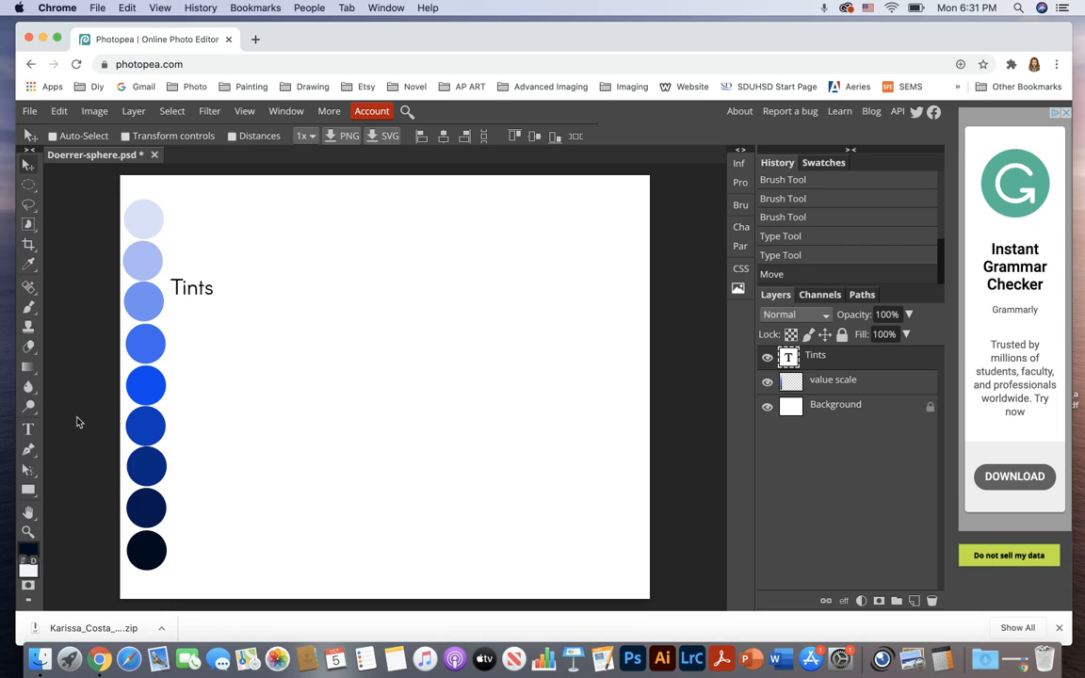
Add the text label "Pure Hue" beside the pure blue dot in the middle of the scale
{"action": "left_click", "coordinate": [28, 430]}
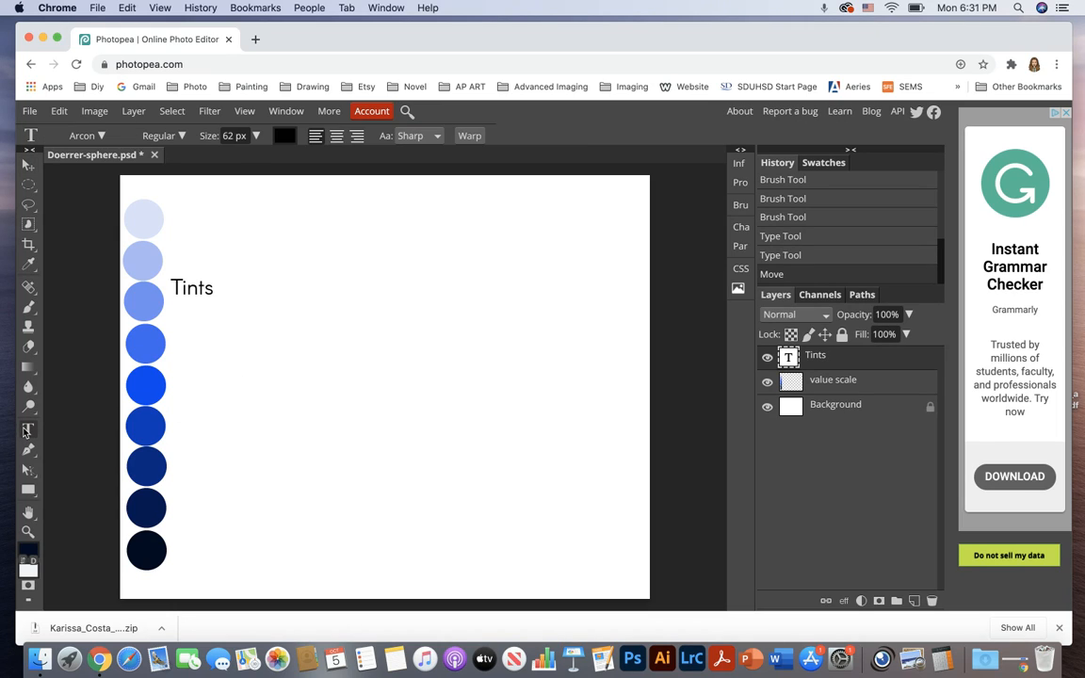
{"action": "left_click", "coordinate": [177, 386]}
{"action": "type", "text": "Pure Hue"}
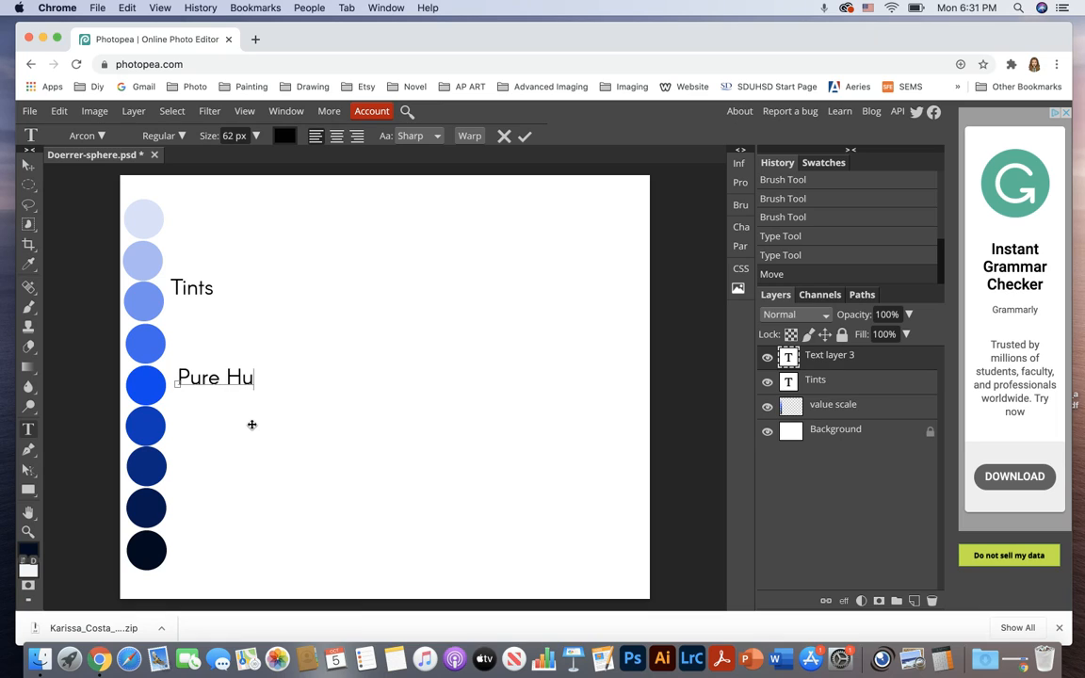
{"action": "left_click", "coordinate": [26, 168]}
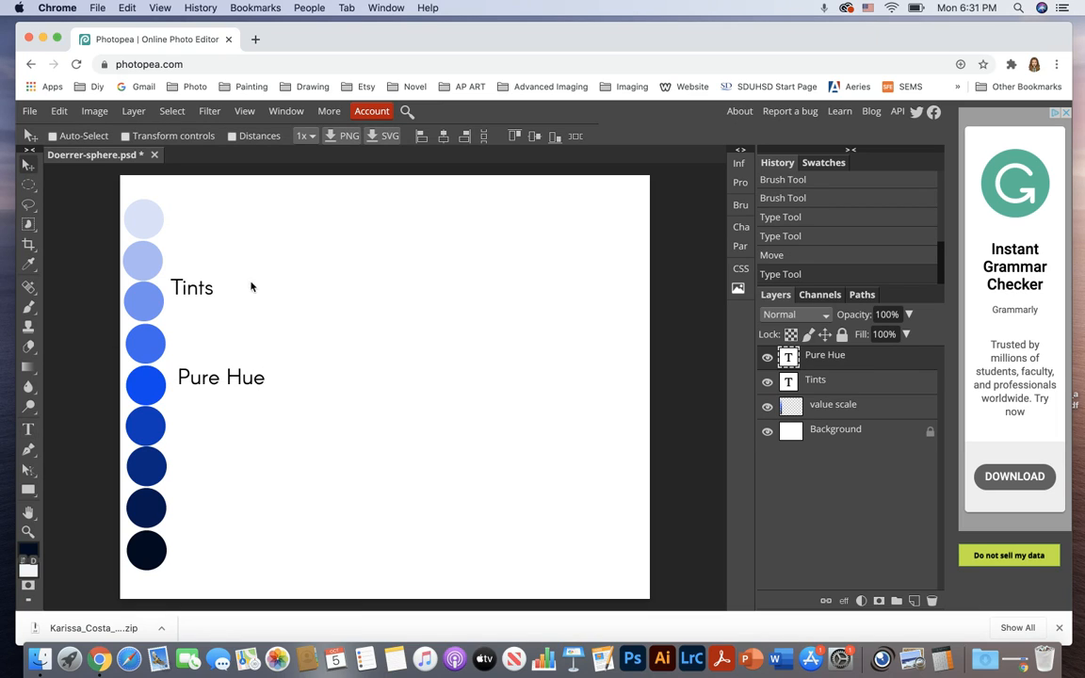
Move the "Pure Hue" label slightly down and closer to the column, level with the centre of the pure blue dot
{"action": "left_click_drag", "start_coordinate": [223, 377], "coordinate": [217, 387]}
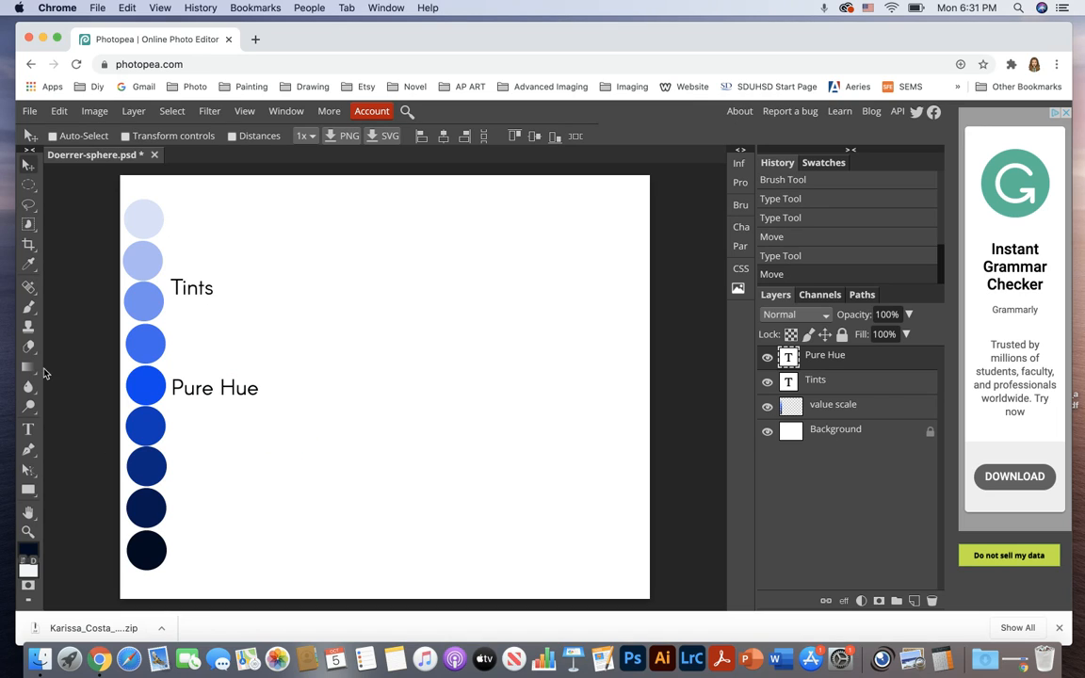
Add the text label "Shades" beside the second-darkest dot and nudge it slightly down toward the darkest dot
{"action": "left_click", "coordinate": [29, 431]}
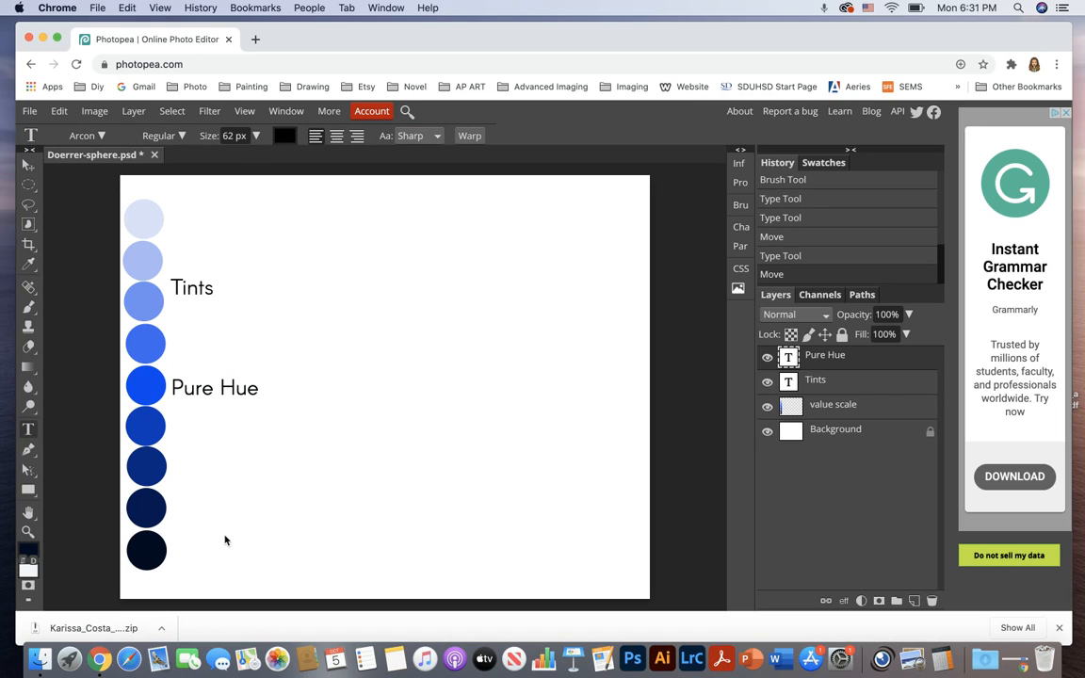
{"action": "left_click", "coordinate": [177, 523]}
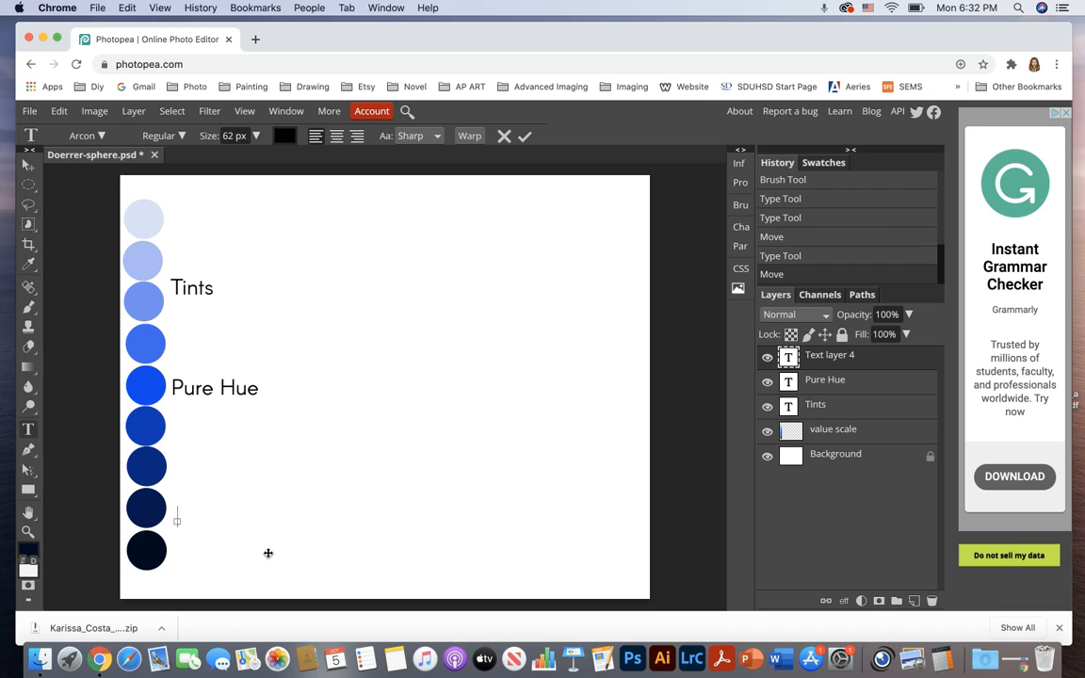
{"action": "type", "text": "Shades"}
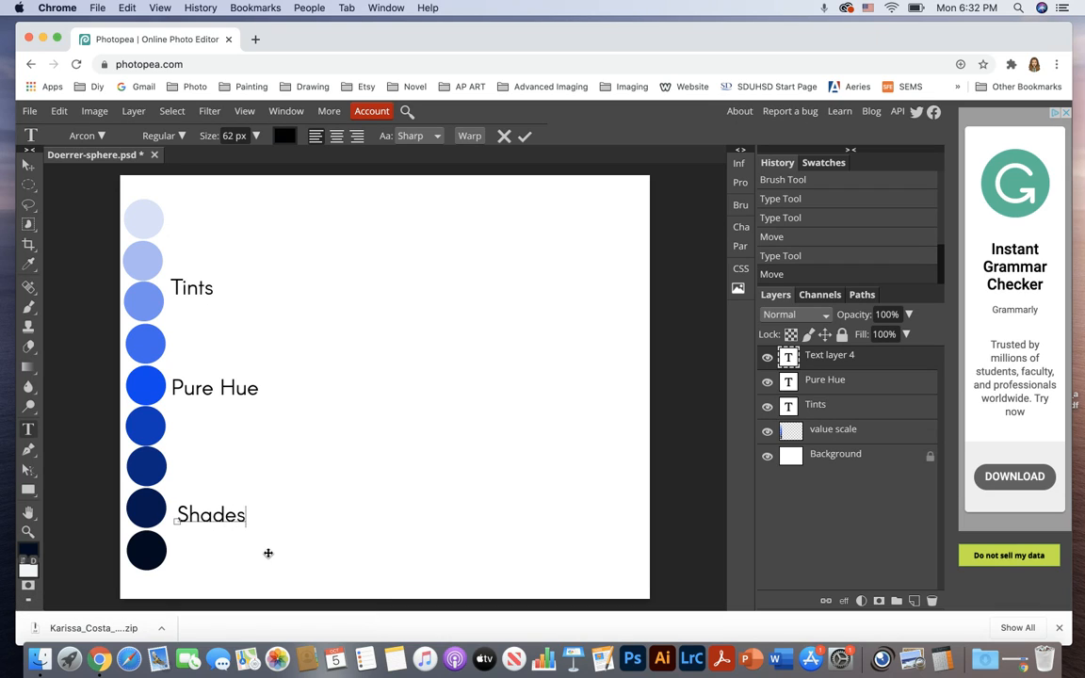
{"action": "left_click", "coordinate": [29, 163]}
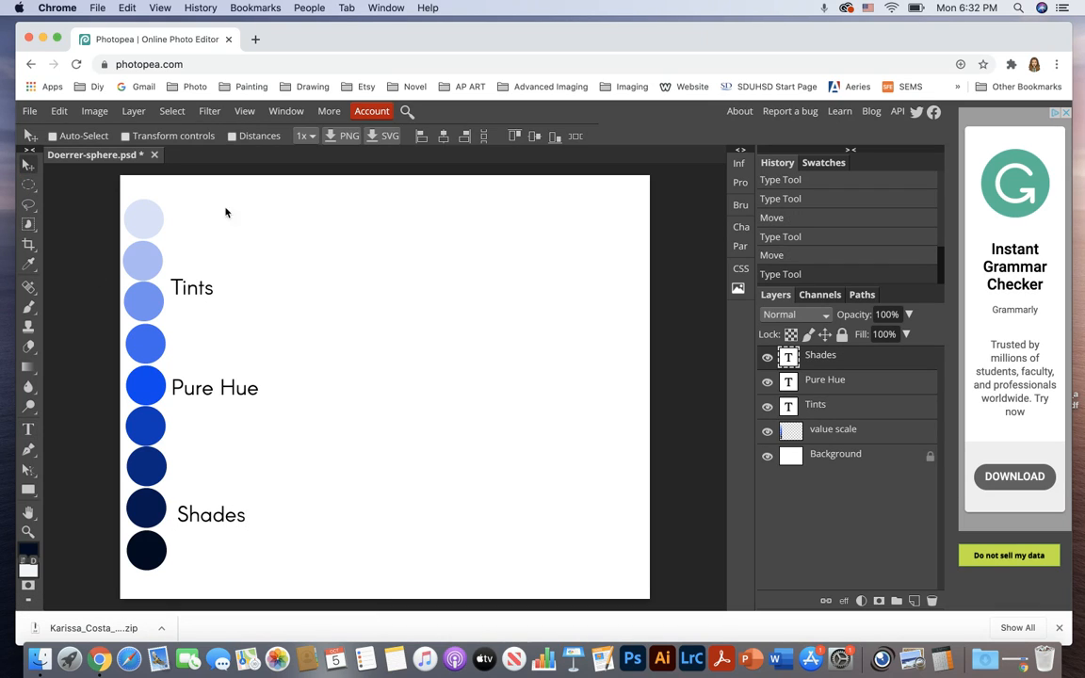
{"action": "left_click_drag", "start_coordinate": [212, 521], "coordinate": [212, 527]}
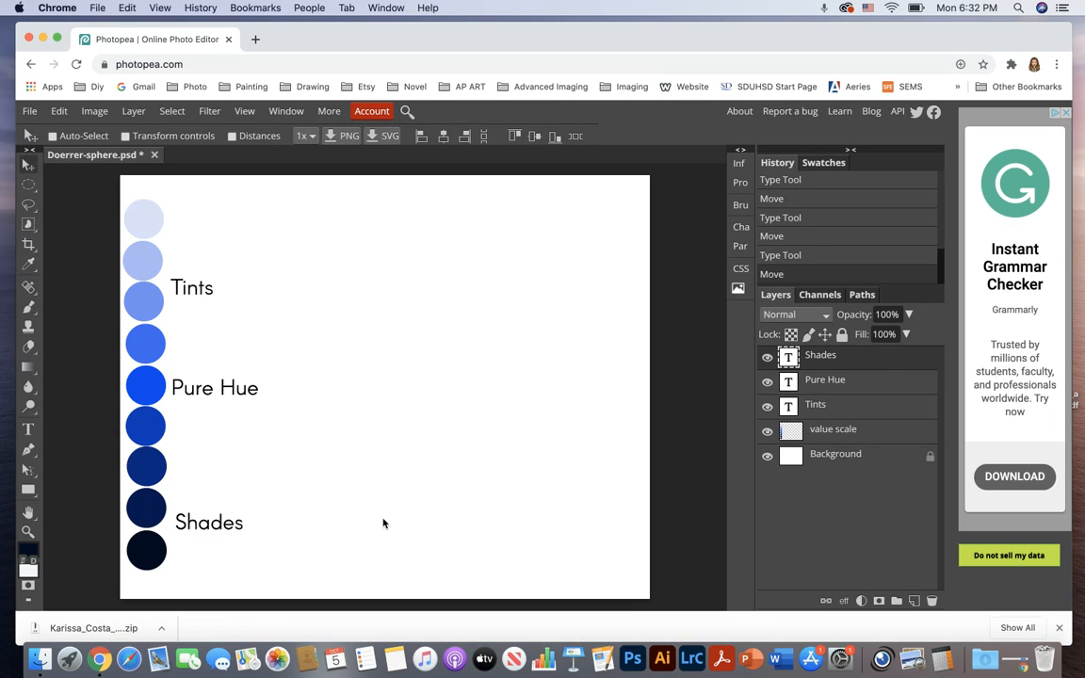